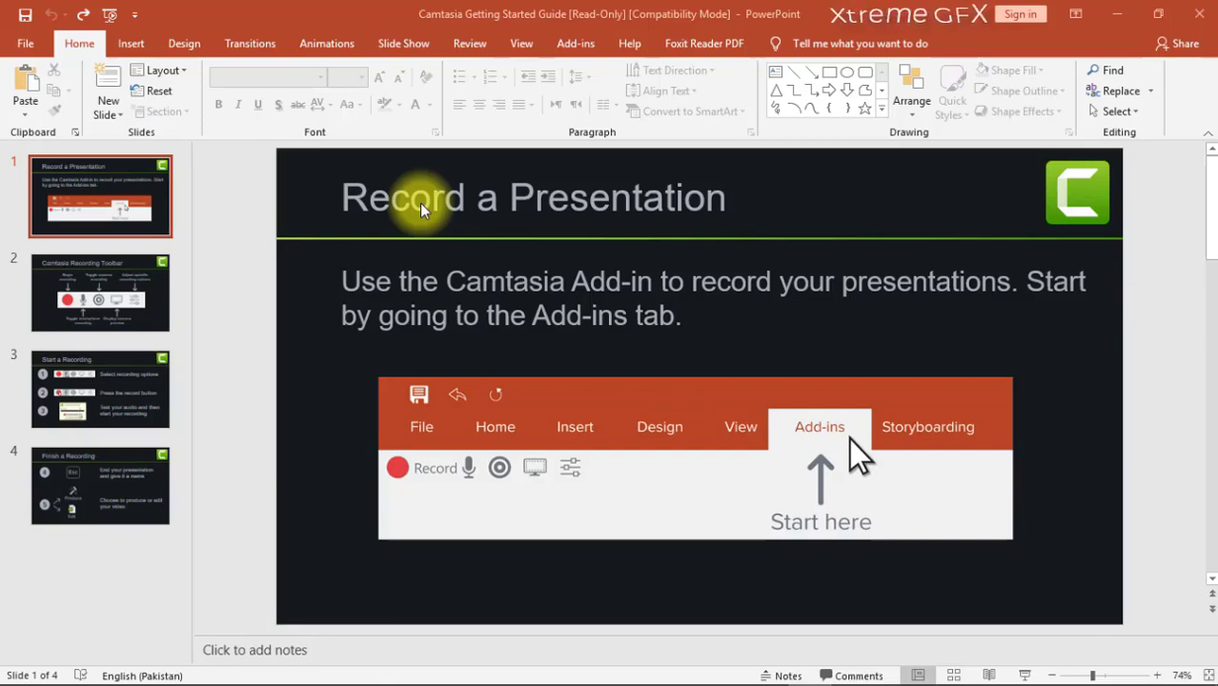
# - From the Slide Show tab, choose Record from Current Slide to open recording on slide 1
pyautogui.click(413, 49)
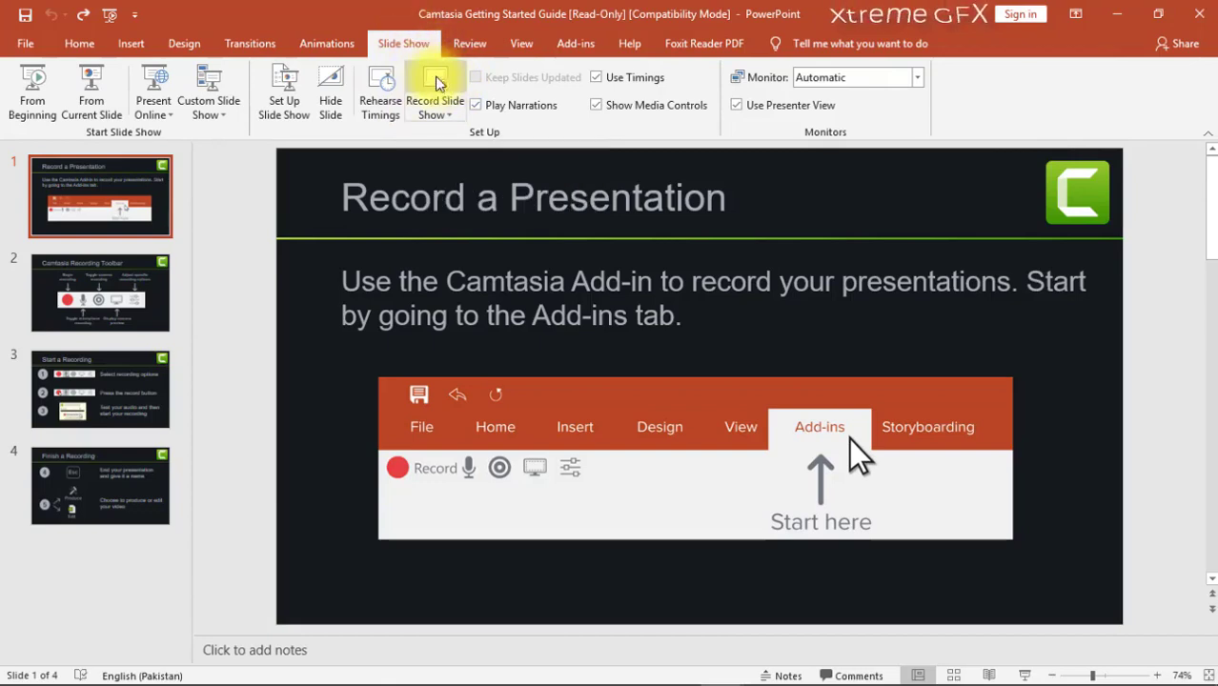
pyautogui.click(438, 109)
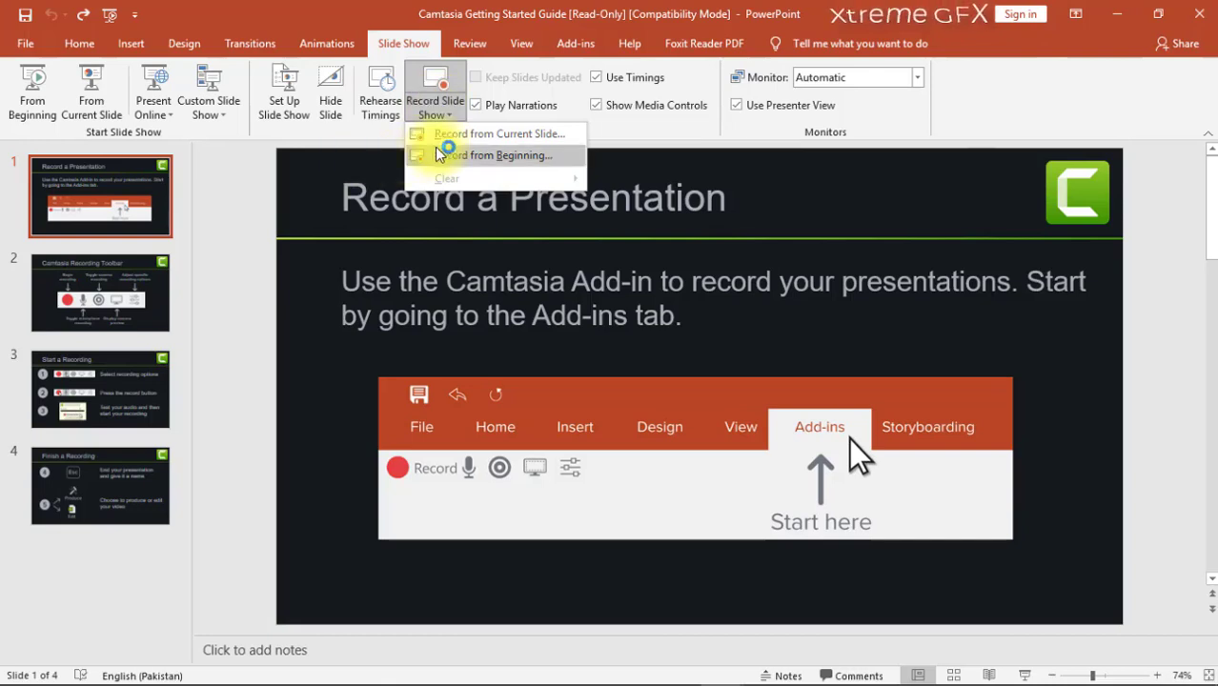
pyautogui.click(453, 139)
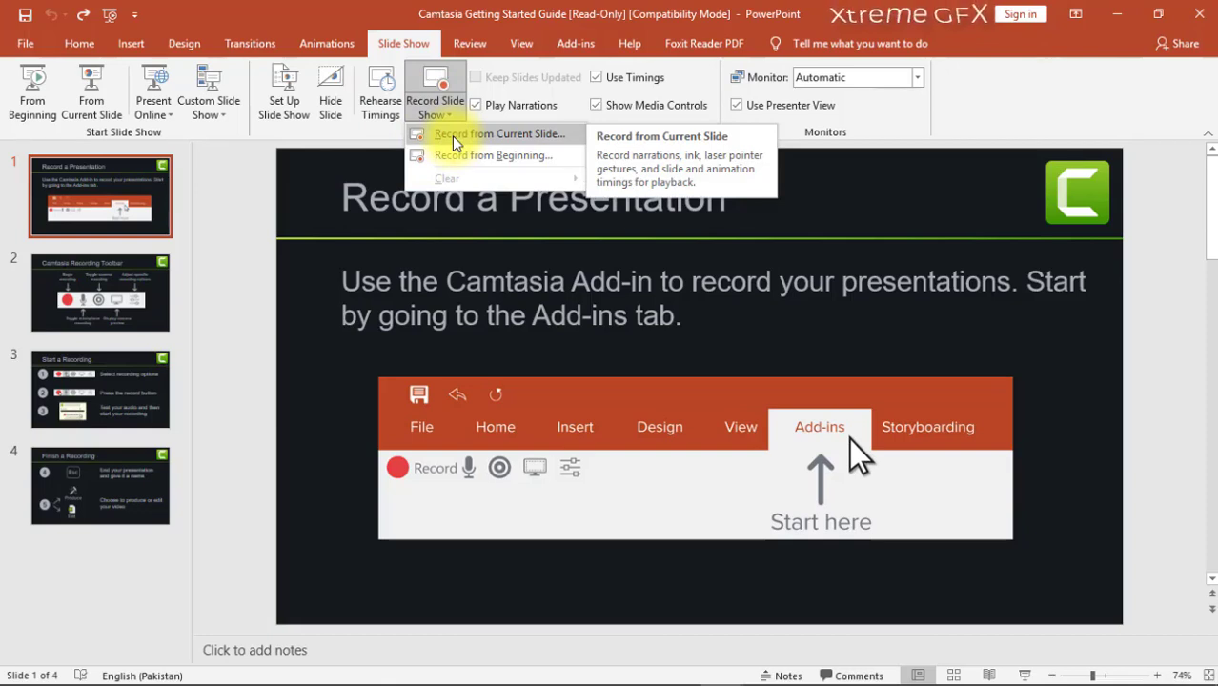
pyautogui.click(455, 138)
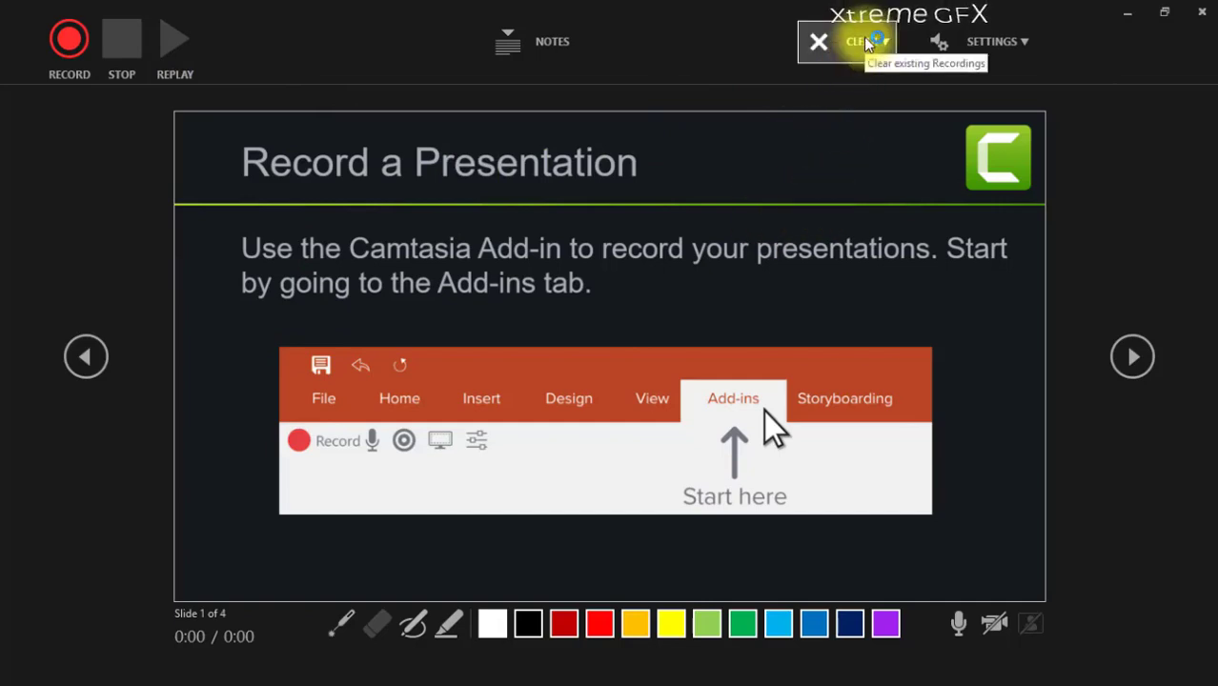
# - Check the microphone and camera sources in Settings, then turn camera recording off
pyautogui.click(999, 48)
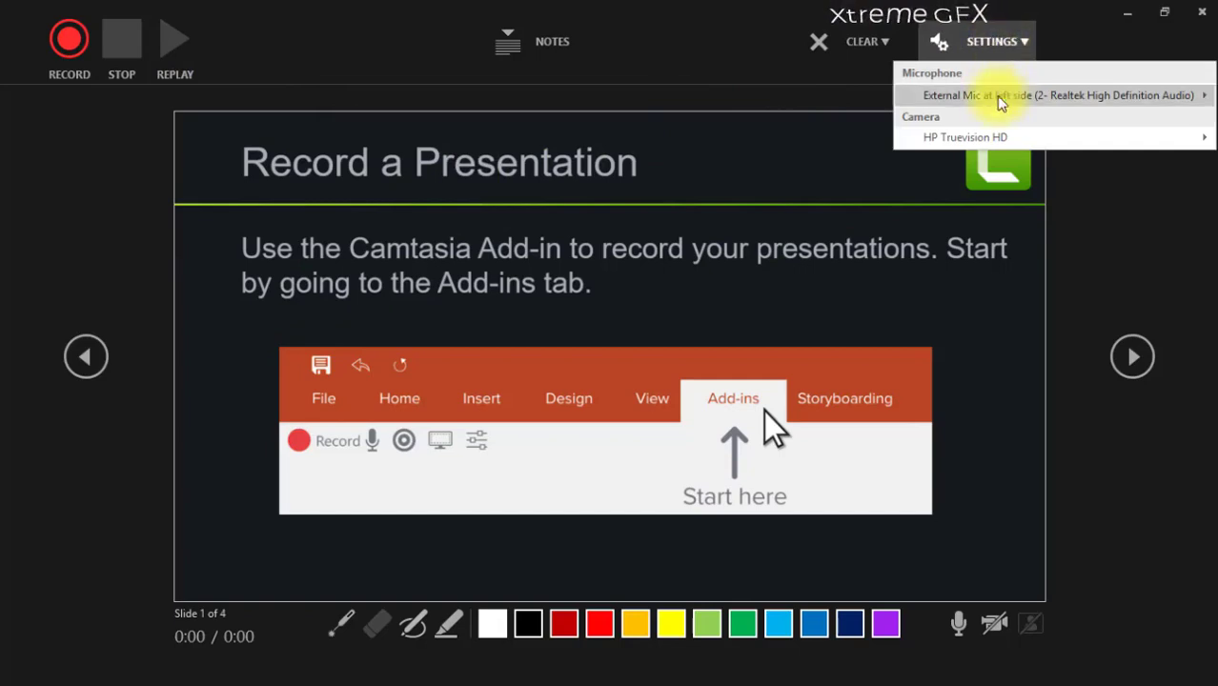
pyautogui.moveTo(965, 137)
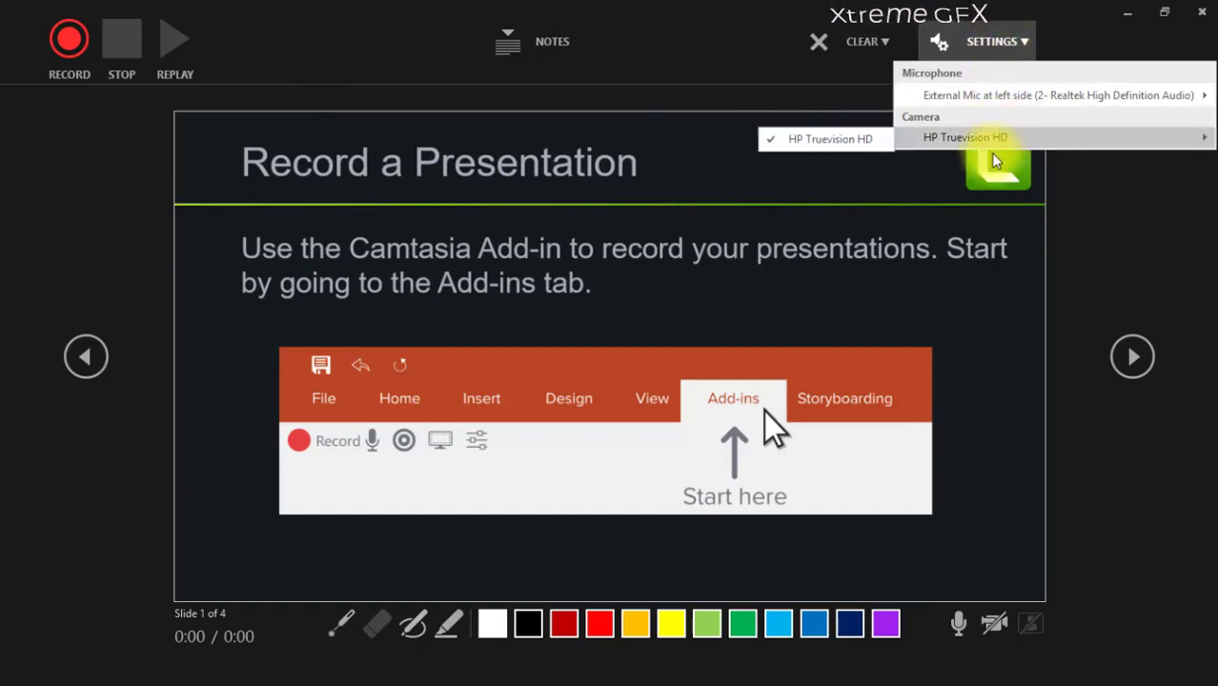
pyautogui.click(1068, 172)
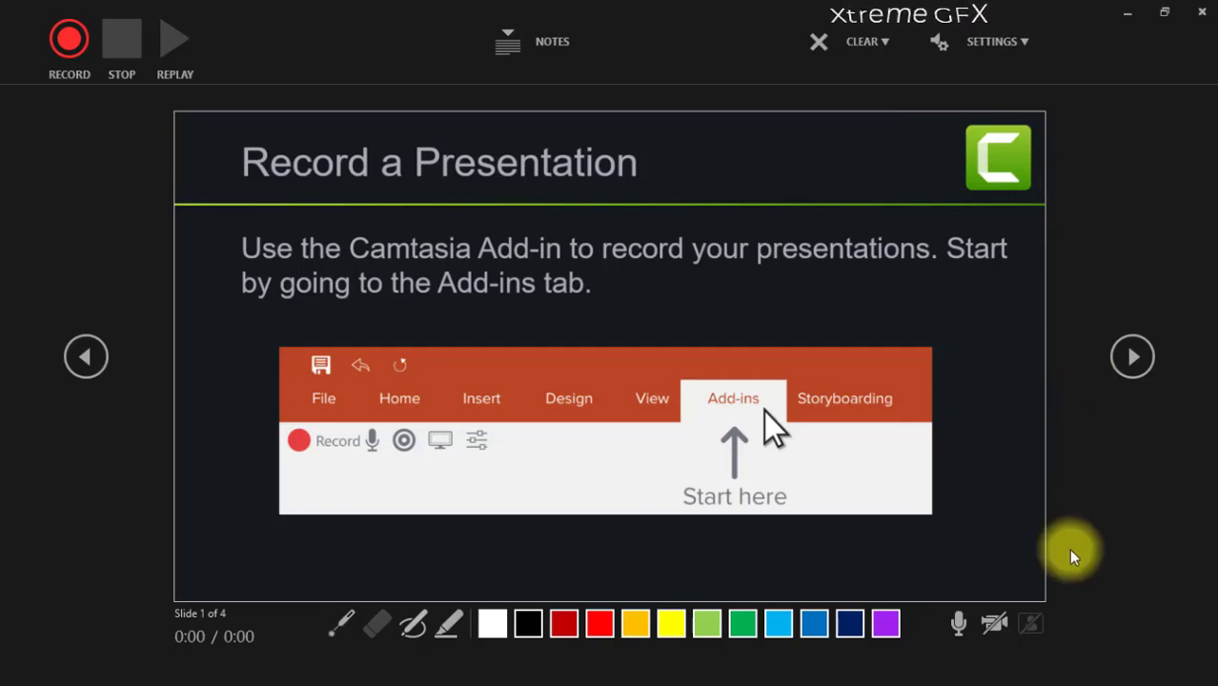
pyautogui.click(994, 629)
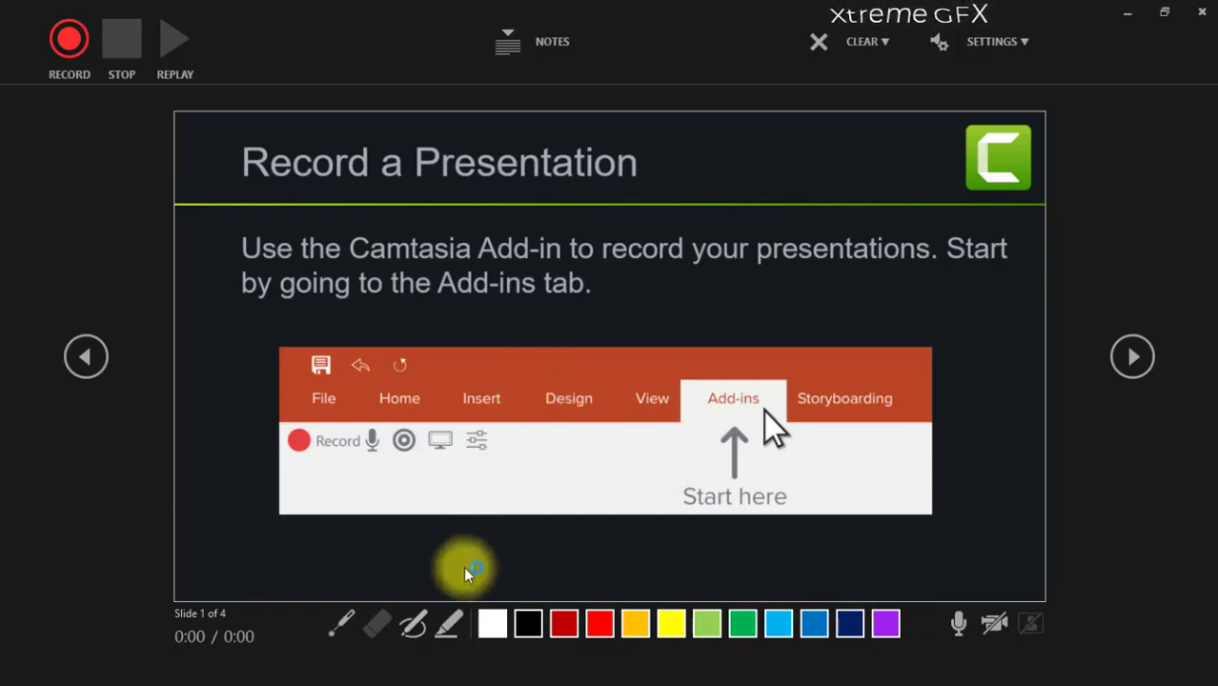
# - Highlight 'Start here' with the yellow highlighter, then erase the highlight
pyautogui.click(446, 624)
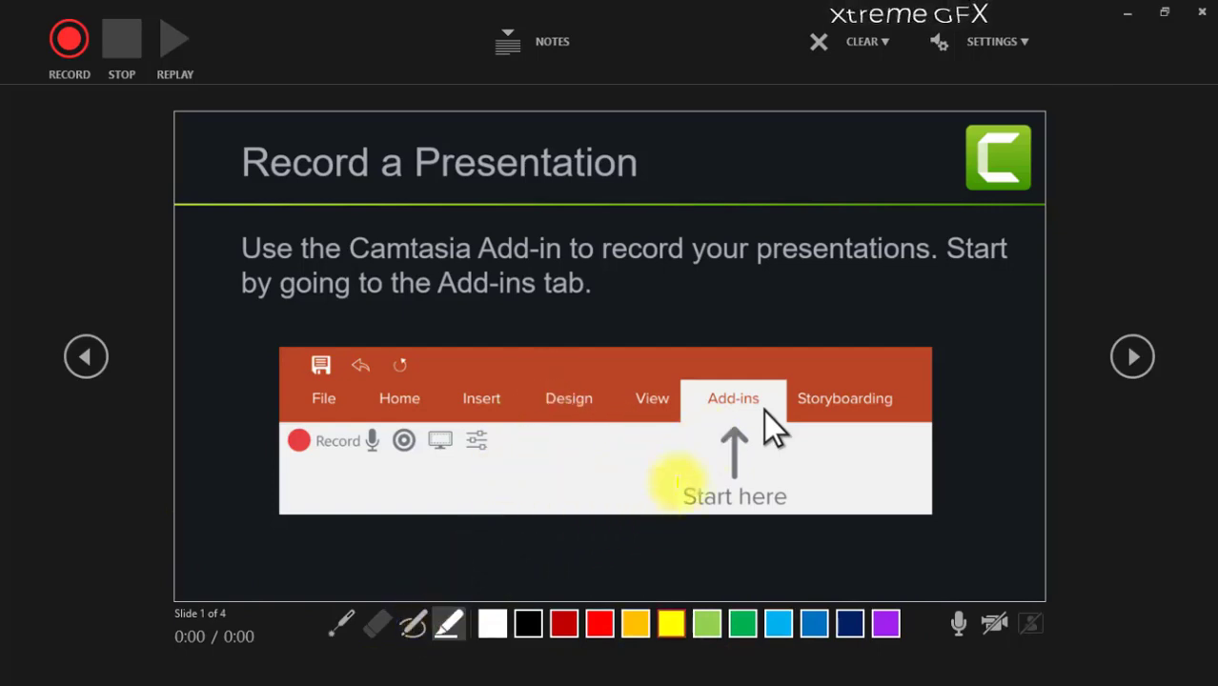
pyautogui.moveTo(680, 496)
pyautogui.mouseDown()
pyautogui.moveTo(781, 491)
pyautogui.moveTo(729, 506)
pyautogui.mouseUp()
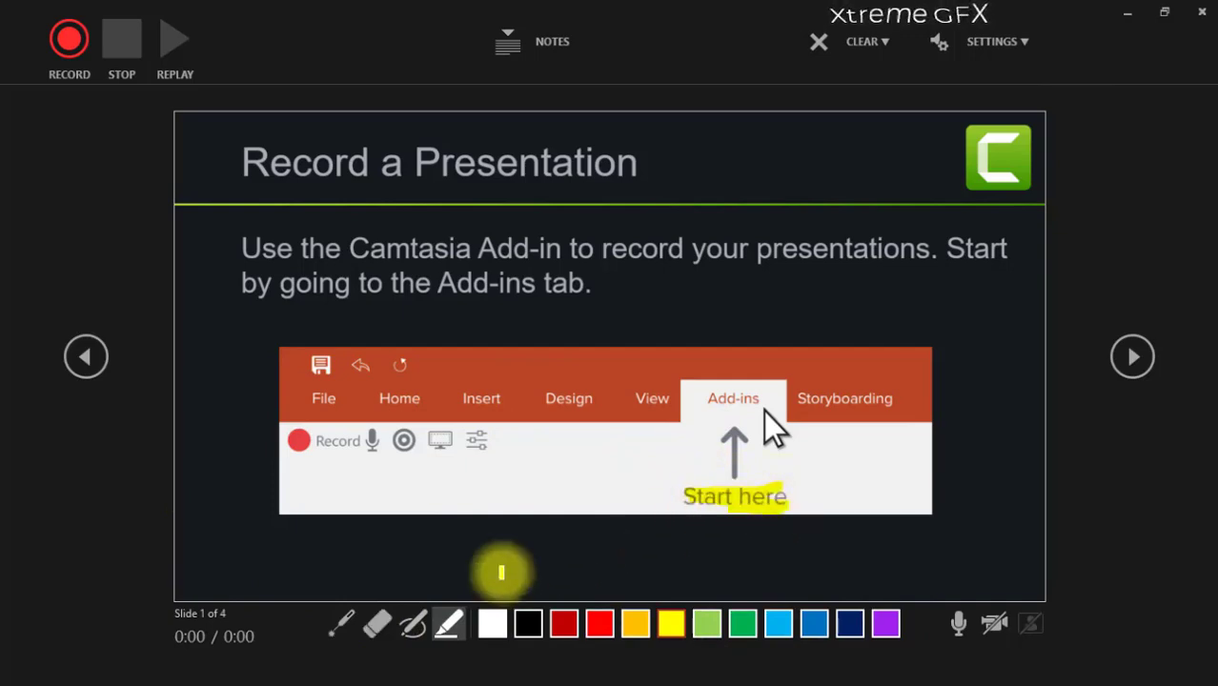
pyautogui.click(377, 624)
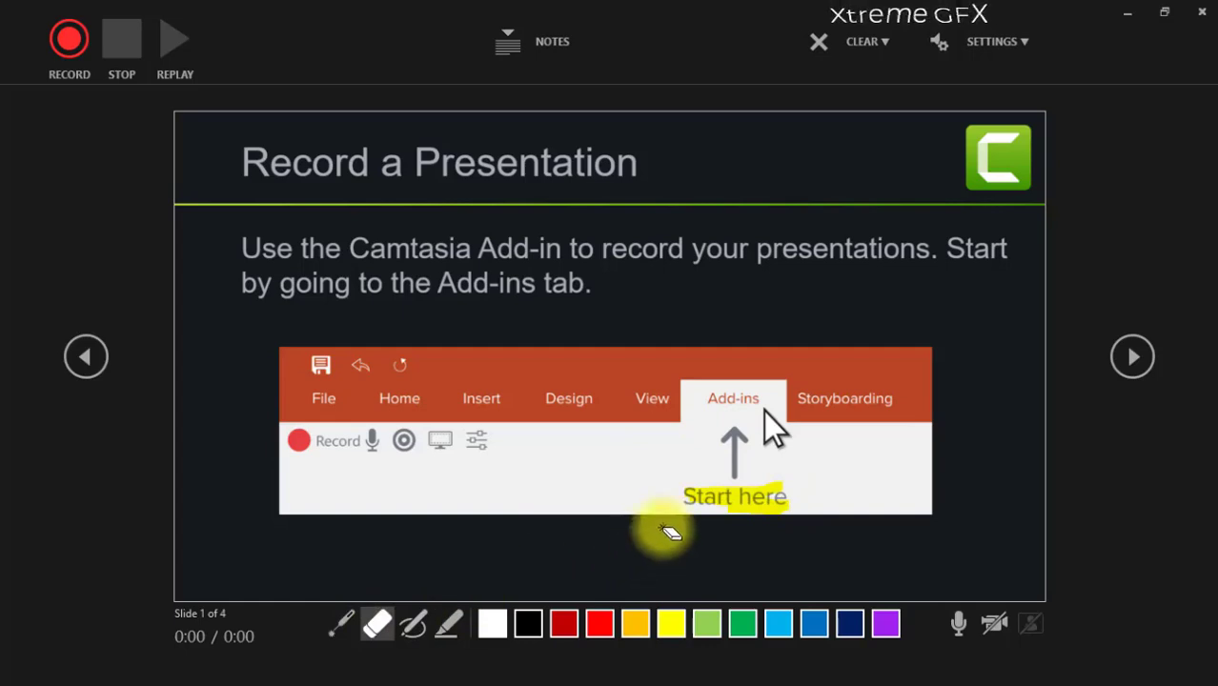
pyautogui.click(738, 495)
# - Circle 'Start here' with the red pen, erase it, and switch to the laser pointer
pyautogui.click(563, 624)
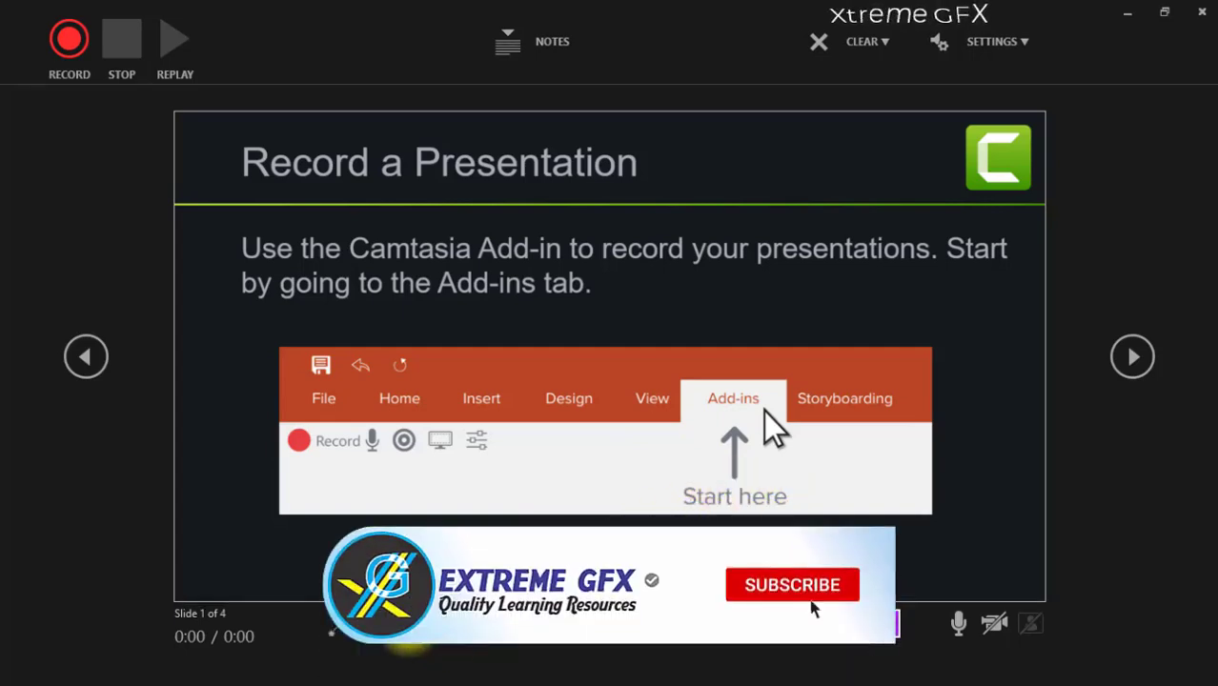
pyautogui.moveTo(647, 433); pyautogui.dragTo(810, 467)
pyautogui.press('e')
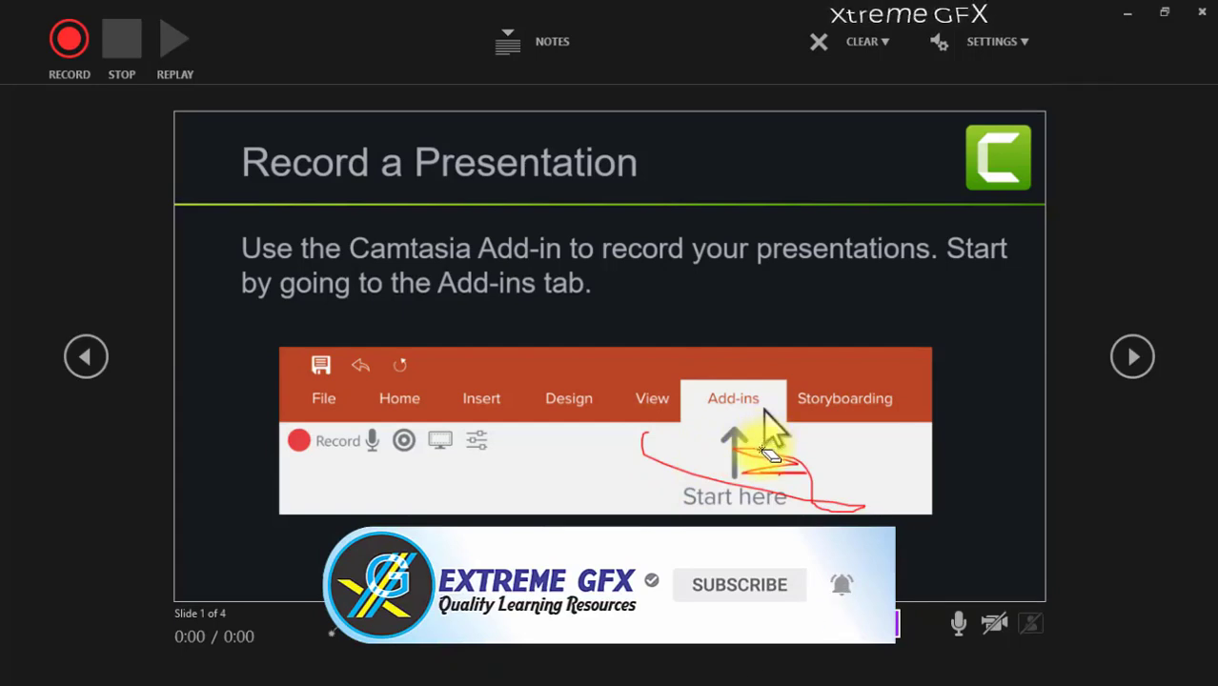
pyautogui.click(768, 455)
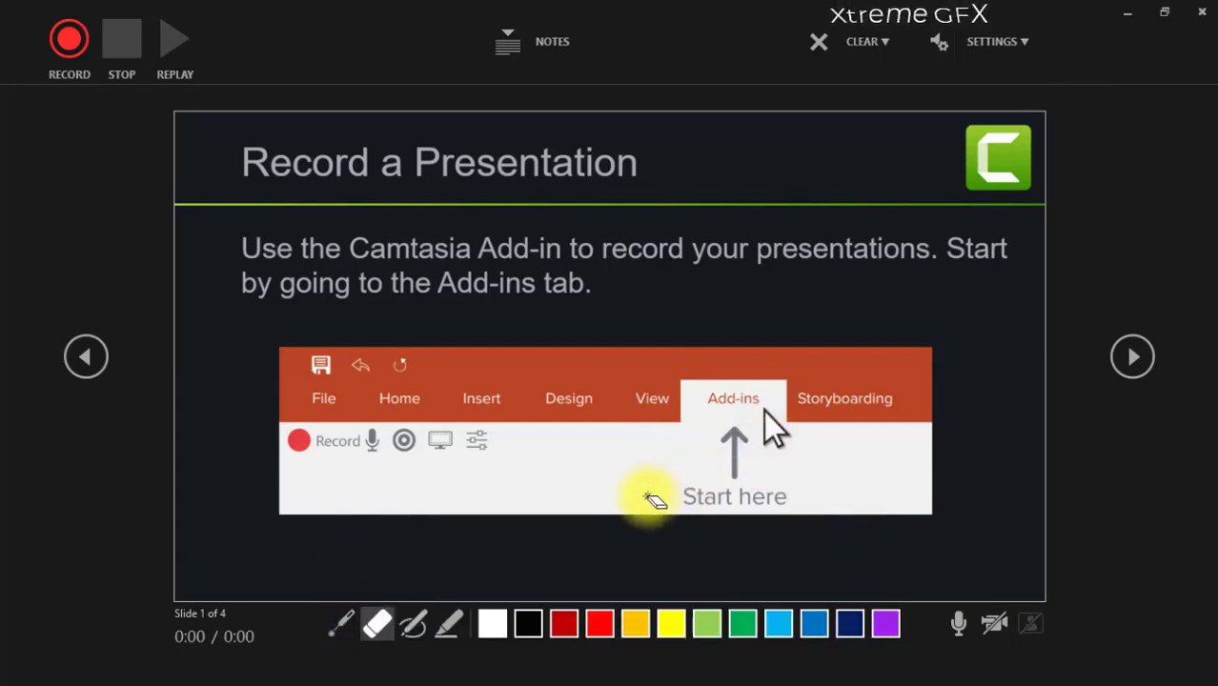
pyautogui.click(341, 623)
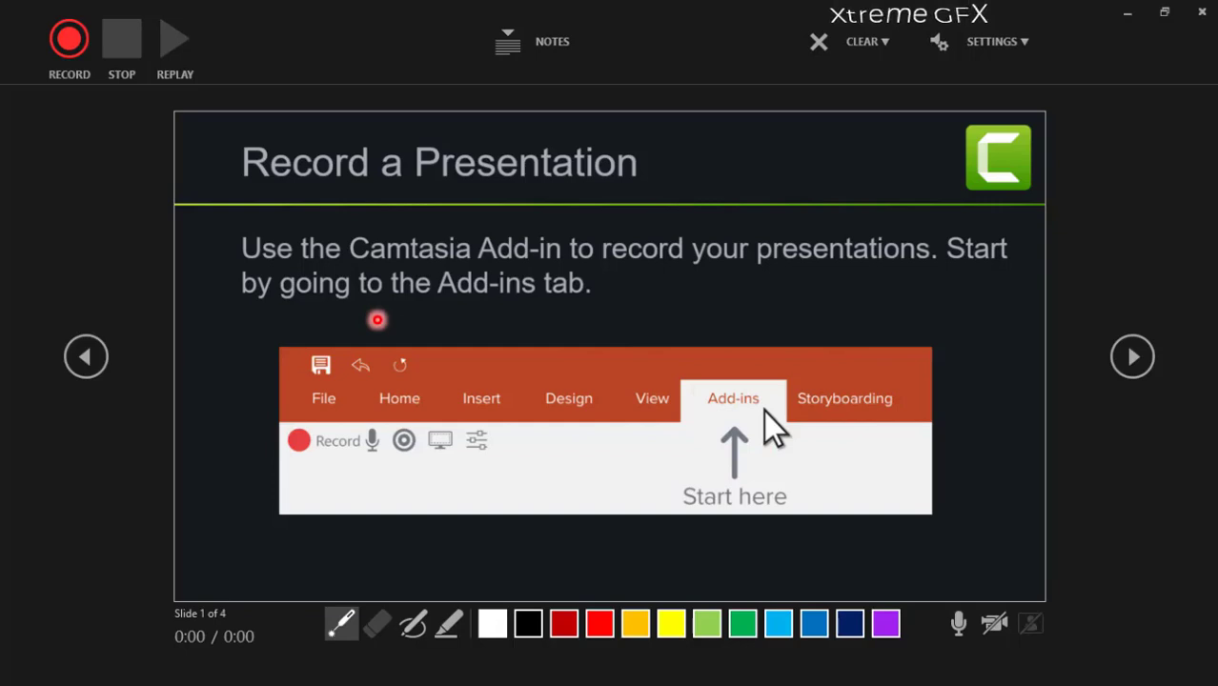
# - Start recording and advance past 'Camtasia Recording Toolbar' to the 'Start a Recording' slide
pyautogui.click(76, 44)
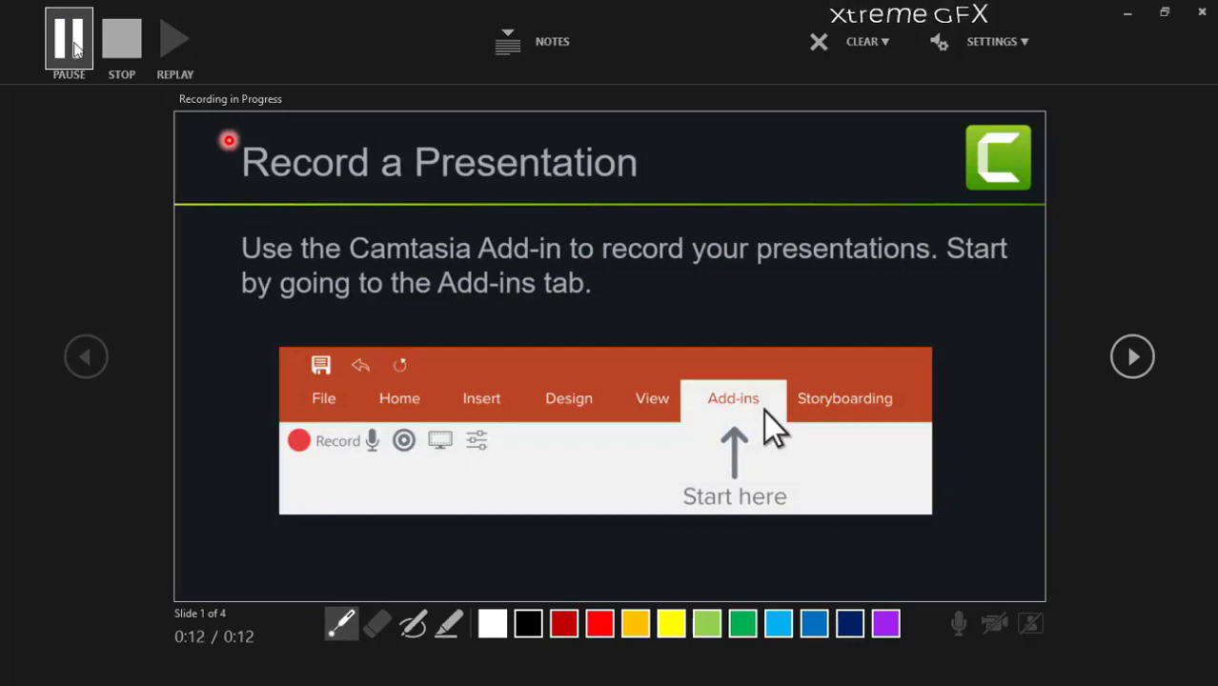
pyautogui.click(1121, 359)
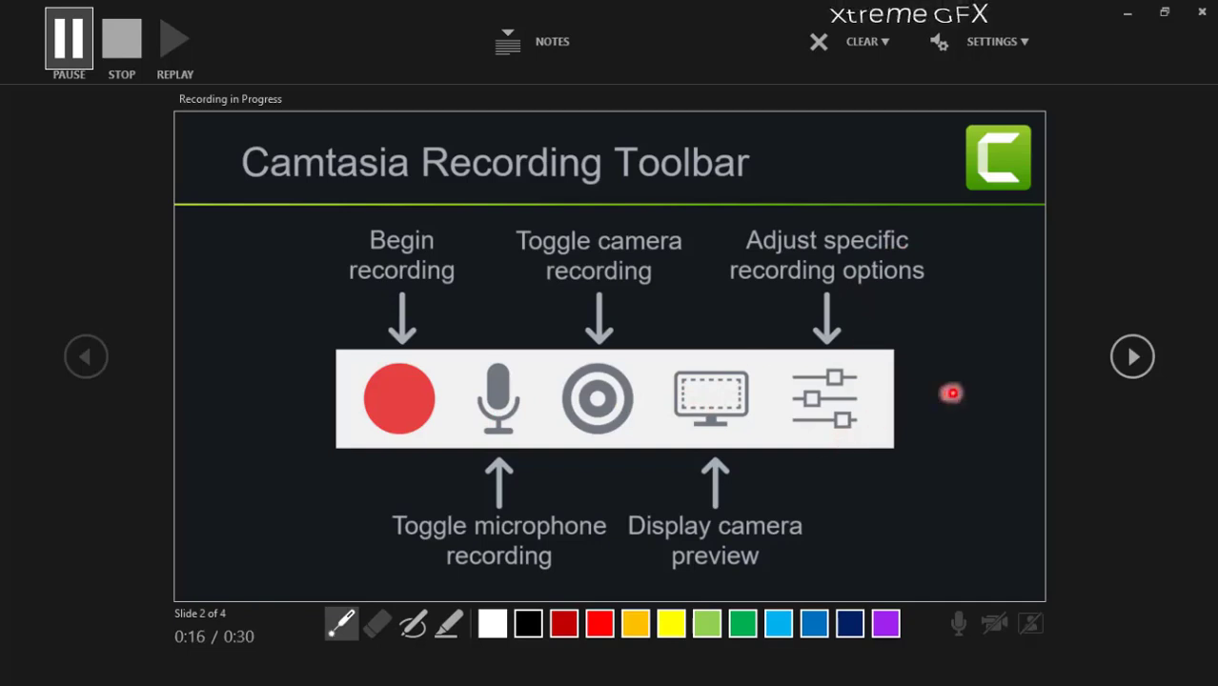
pyautogui.press('Right')
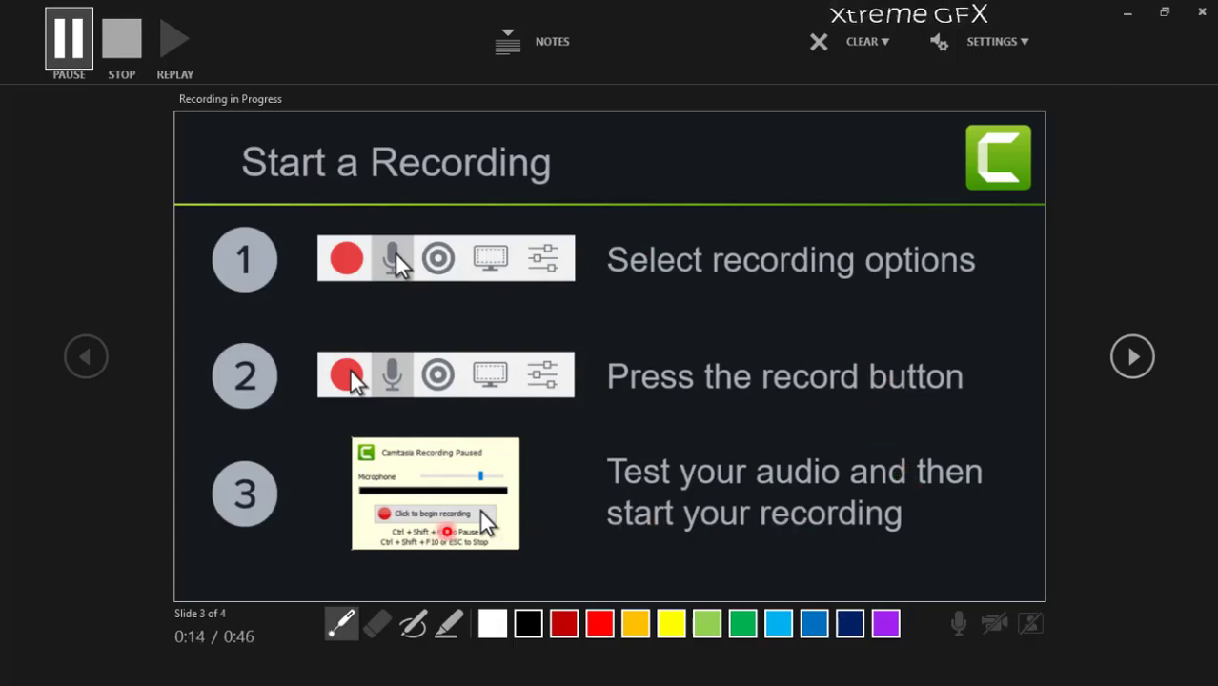
# - Advance to slide 4, 'Finish a Recording', and stop the narration recording
pyautogui.click(1132, 357)
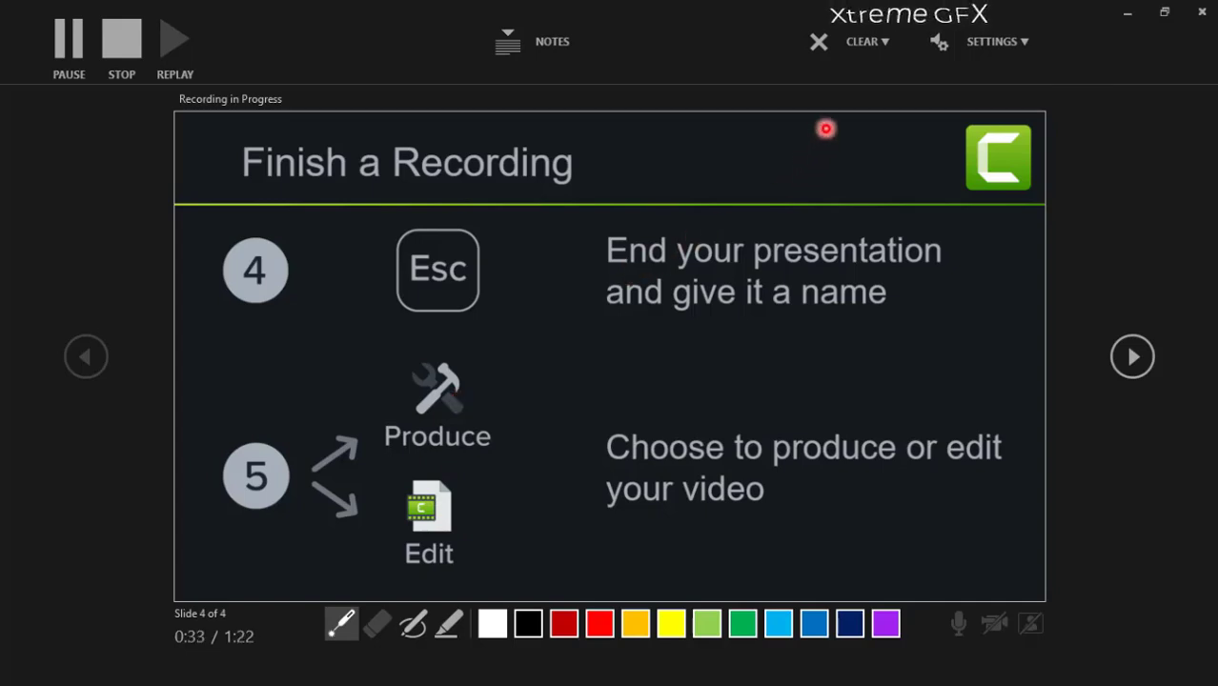
pyautogui.click(123, 49)
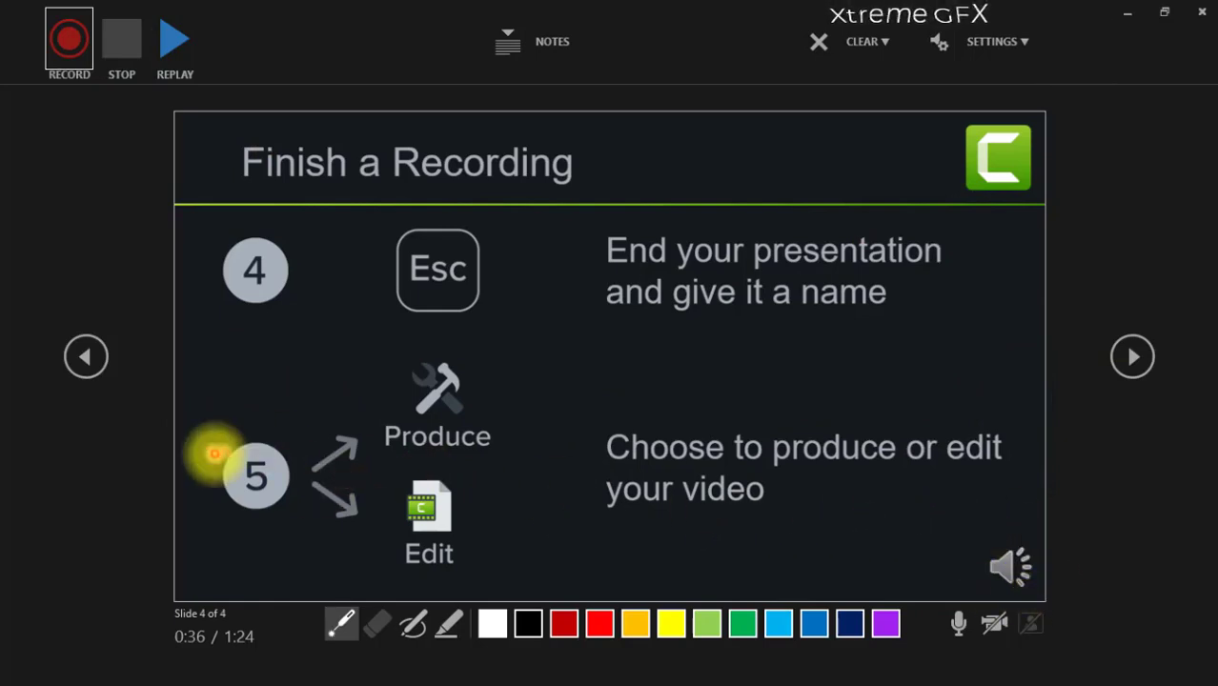
# - Go back three slides to slide 1 and close the recording view
pyautogui.click(91, 360)
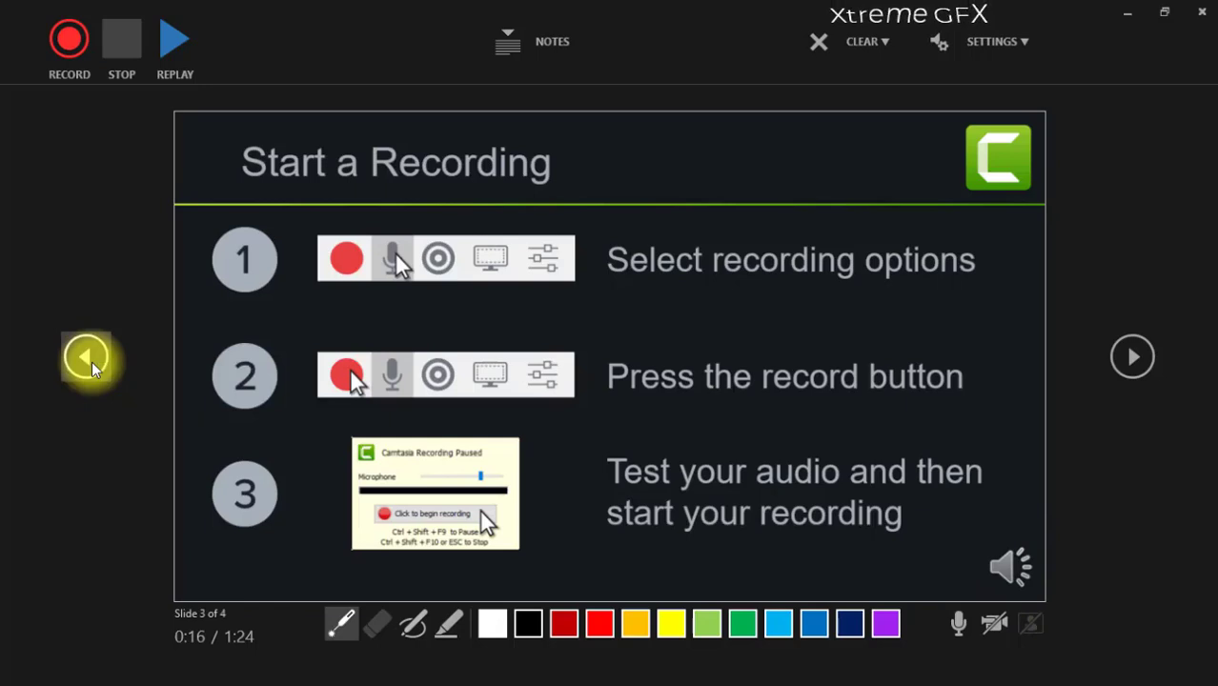
pyautogui.click(92, 360)
pyautogui.click(92, 360)
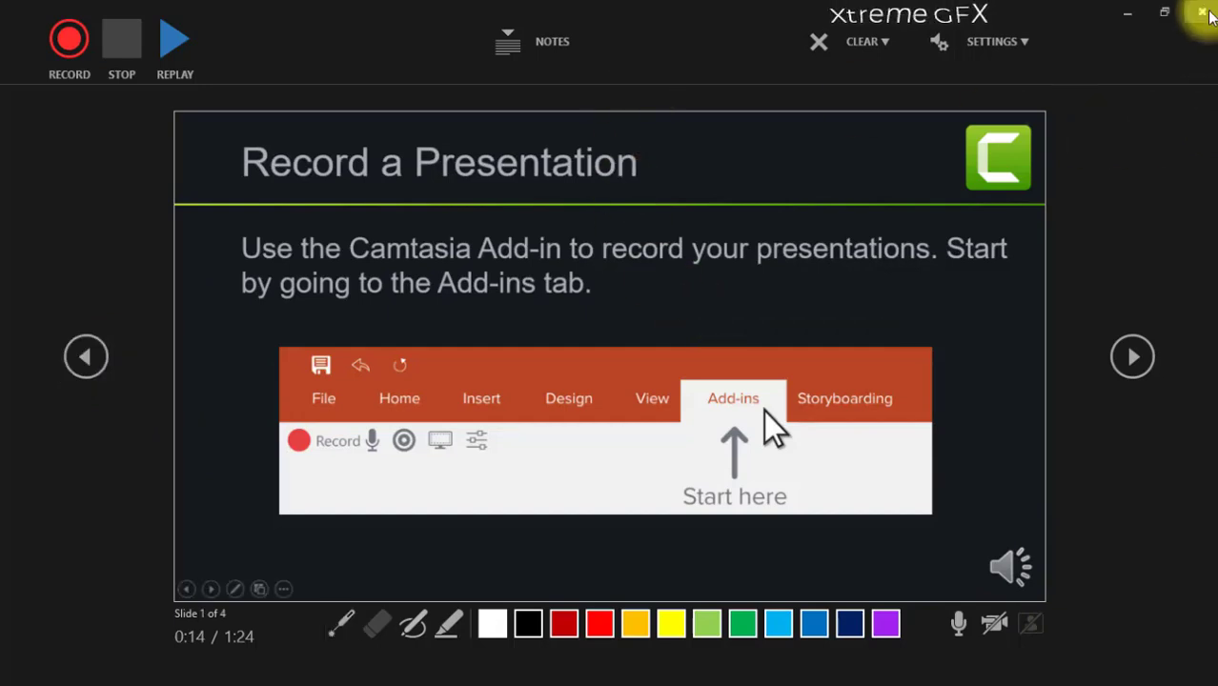
pyautogui.click(1202, 13)
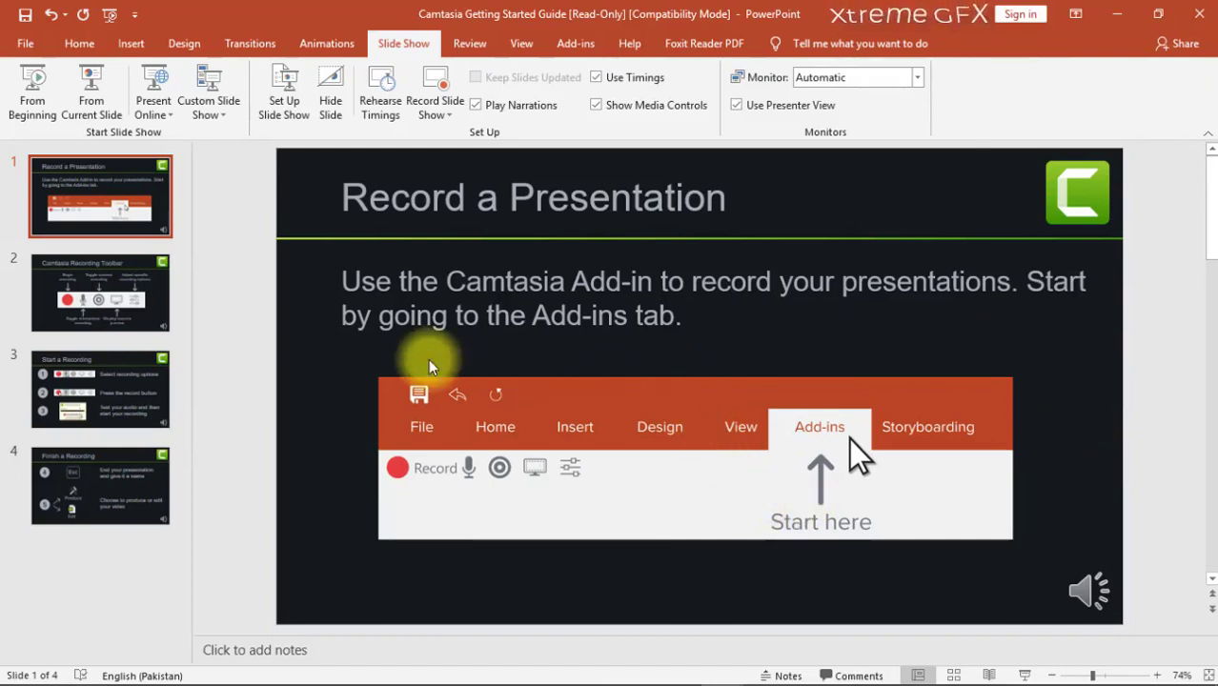
# - Export the deck as a video with Standard (480p) quality
pyautogui.click(31, 46)
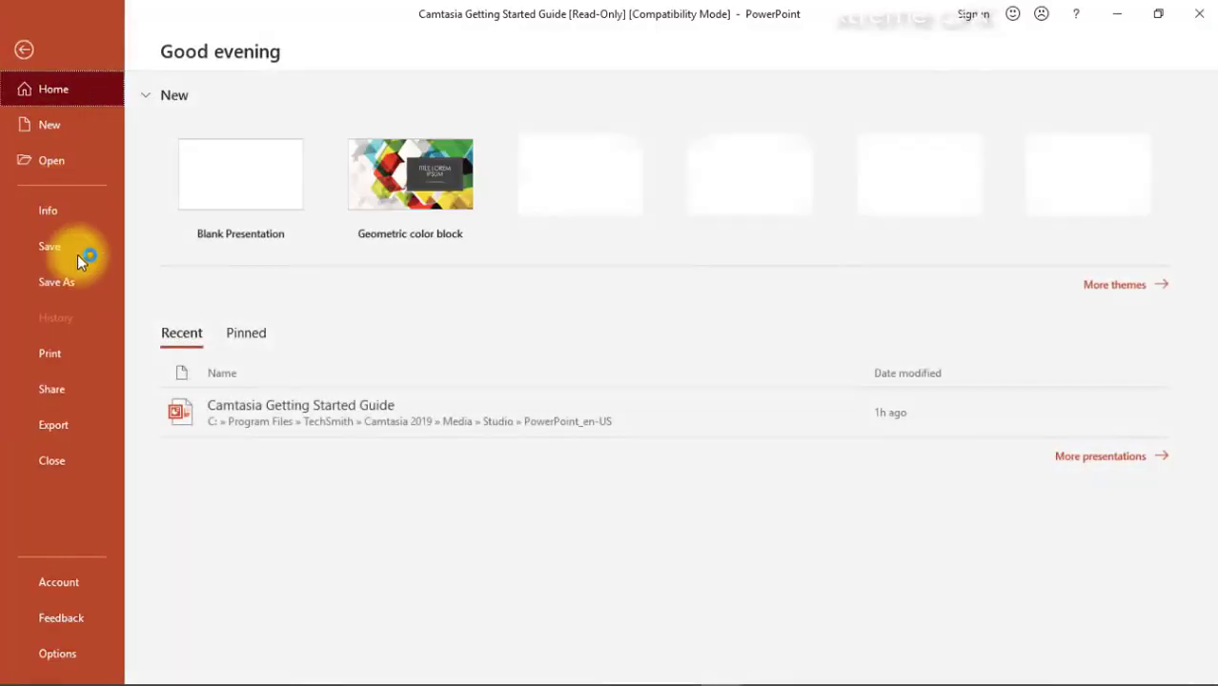
pyautogui.click(56, 434)
pyautogui.click(284, 192)
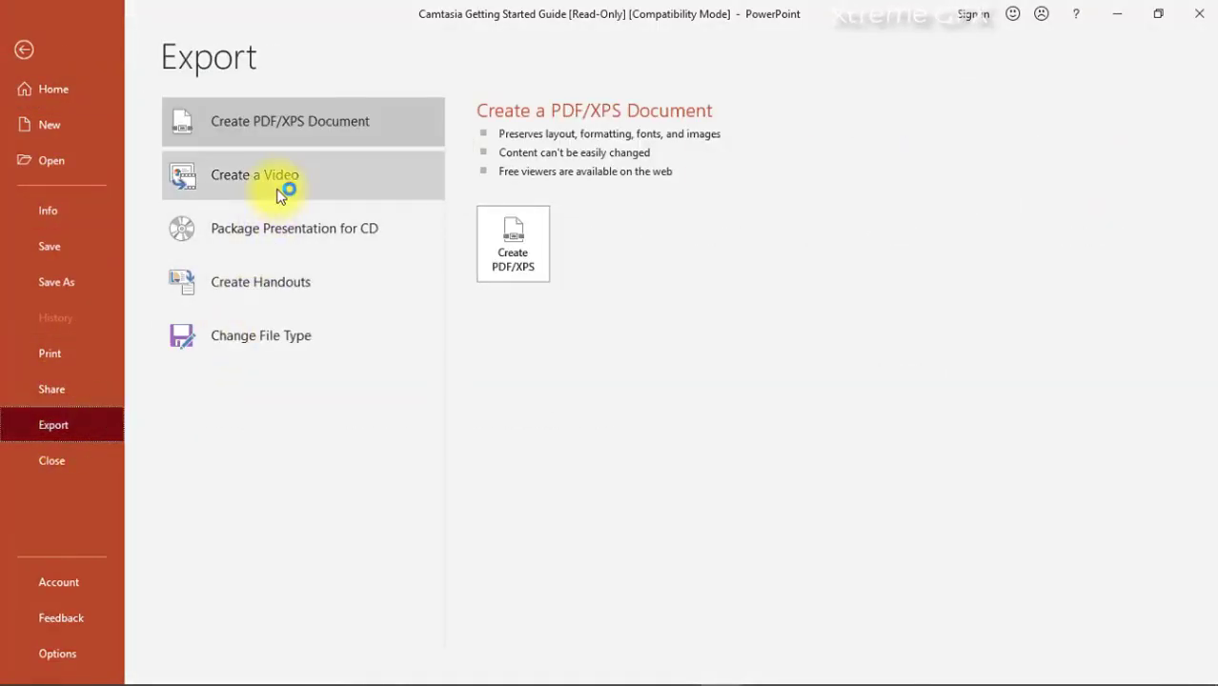
pyautogui.click(562, 254)
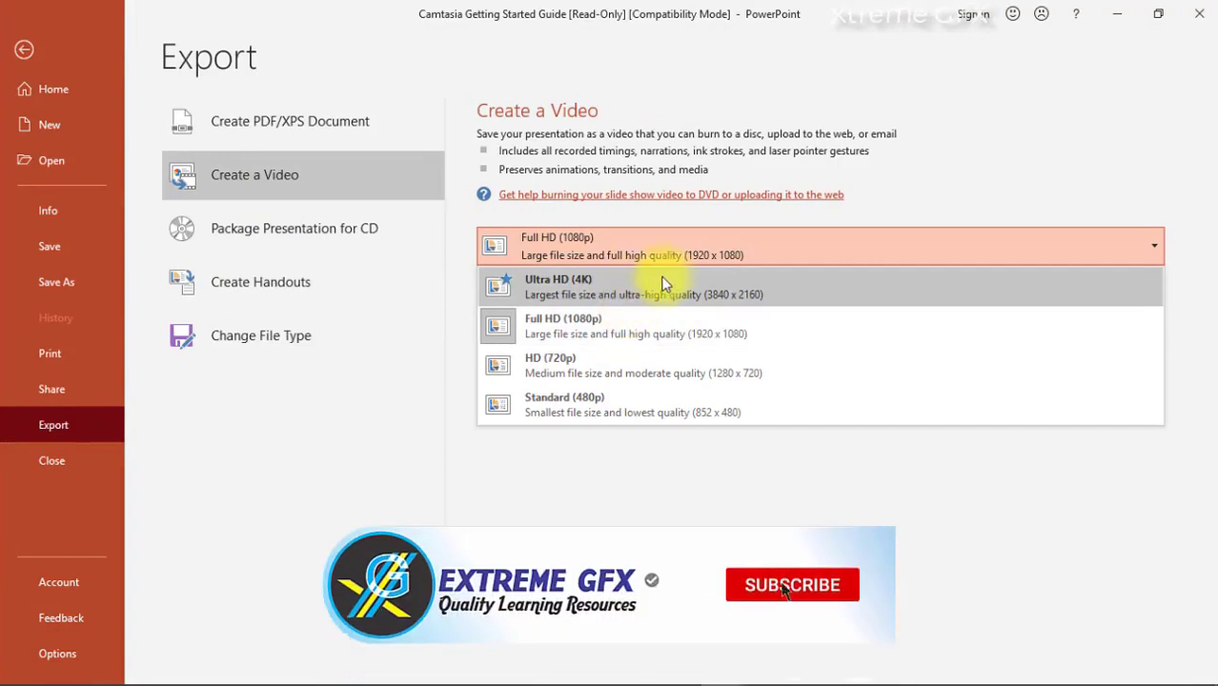
pyautogui.click(640, 395)
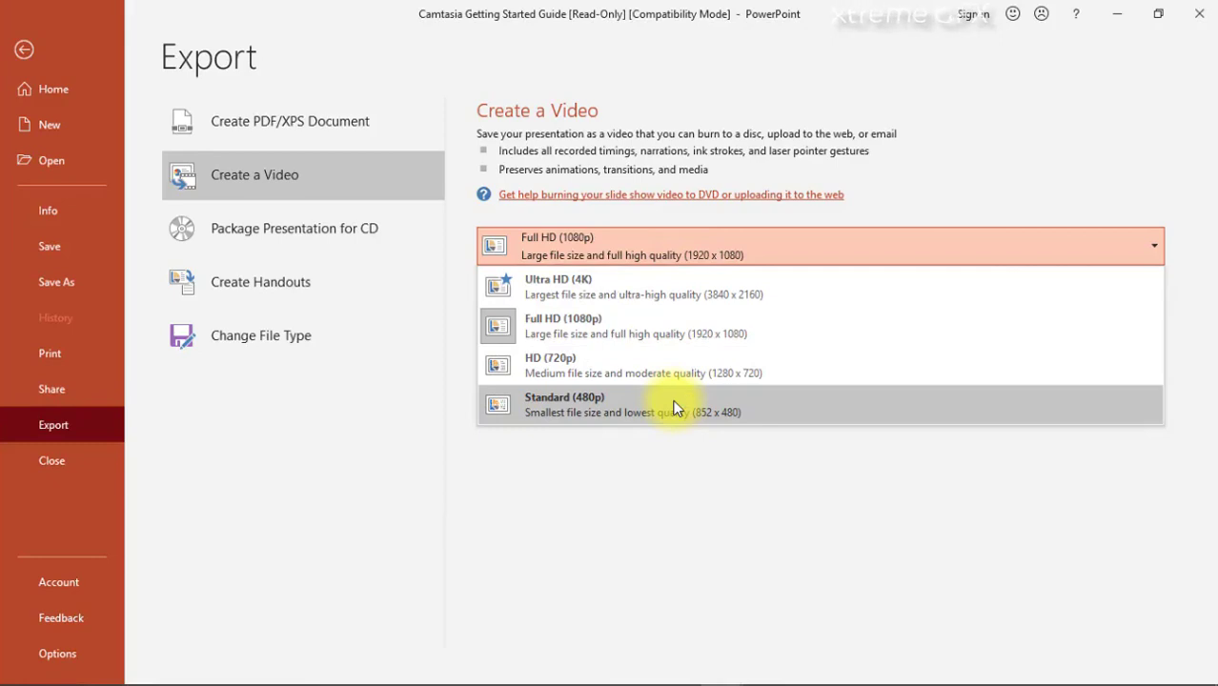
pyautogui.click(674, 408)
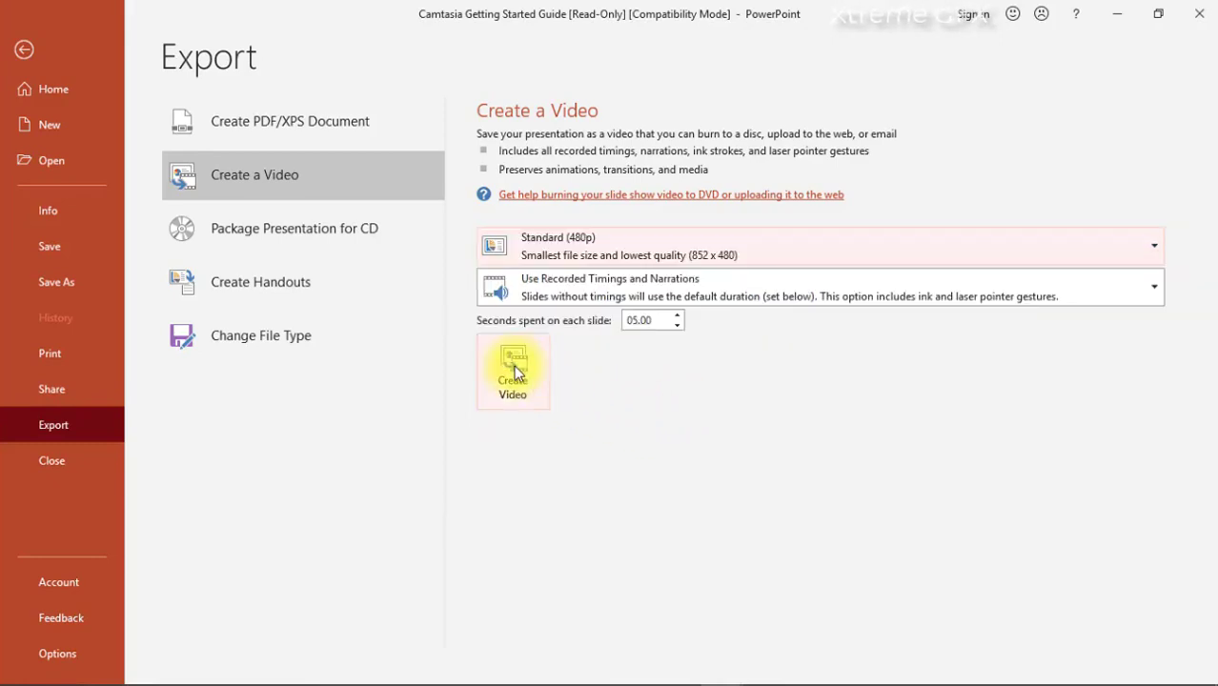
pyautogui.click(513, 368)
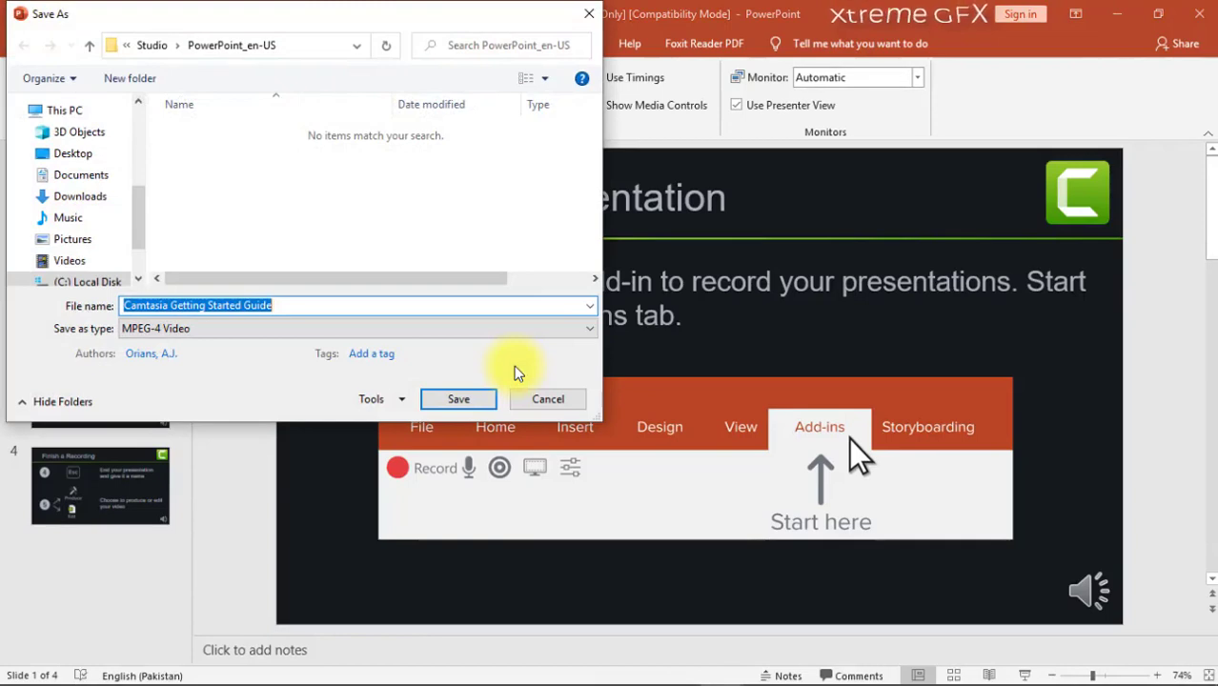
# - Save the MPEG-4 video as Camtasia Getting Started Guide in the Pictures folder
pyautogui.click(229, 137)
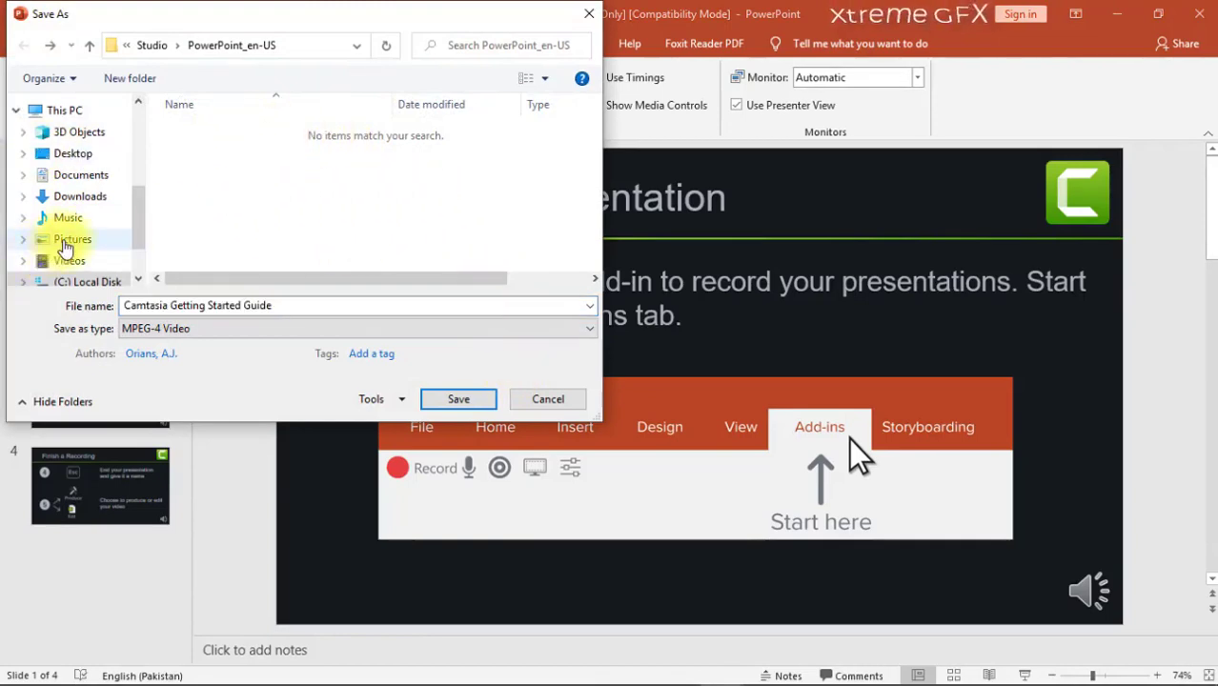
pyautogui.click(68, 239)
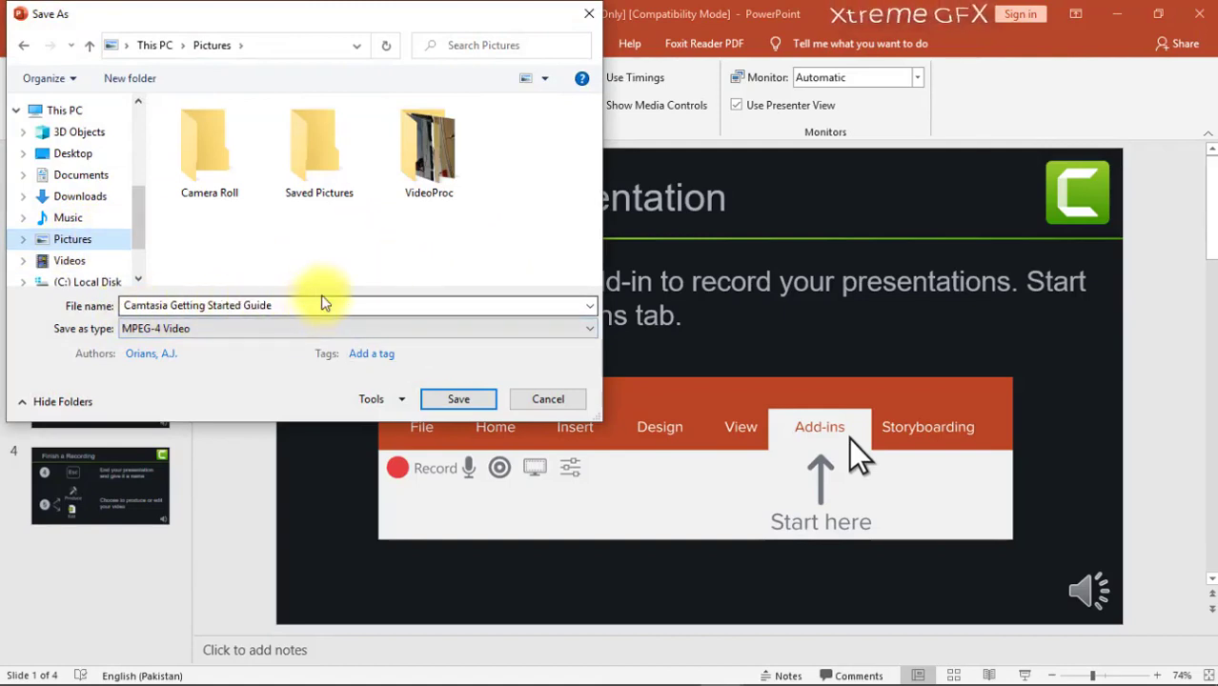
pyautogui.click(448, 399)
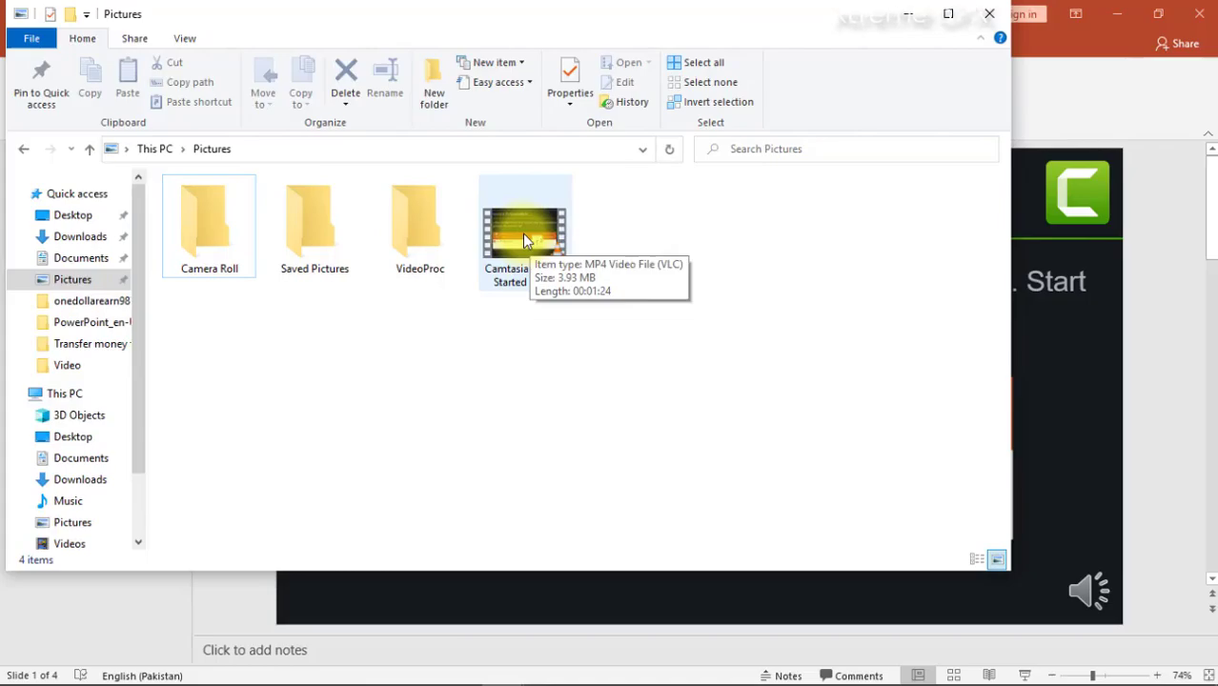
# - Play Camtasia Getting Started Guide.mp4 in VLC, skipping ahead to about 01:18, then pause
pyautogui.doubleClick(522, 234)
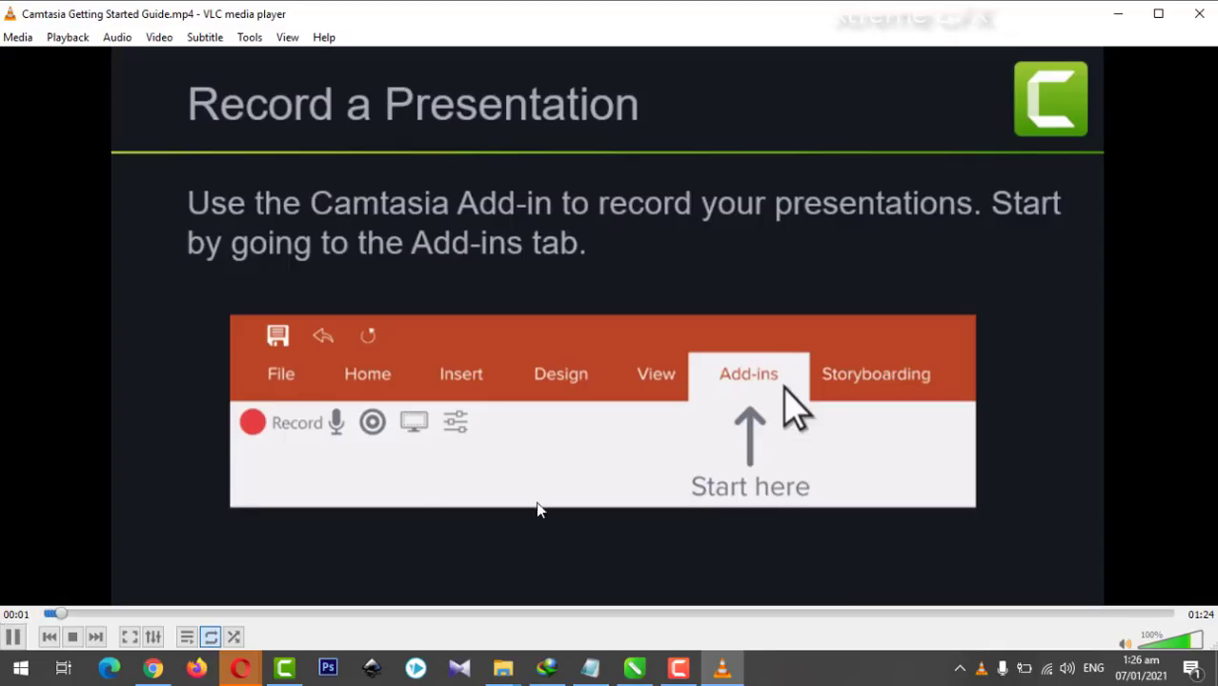
pyautogui.click(286, 620)
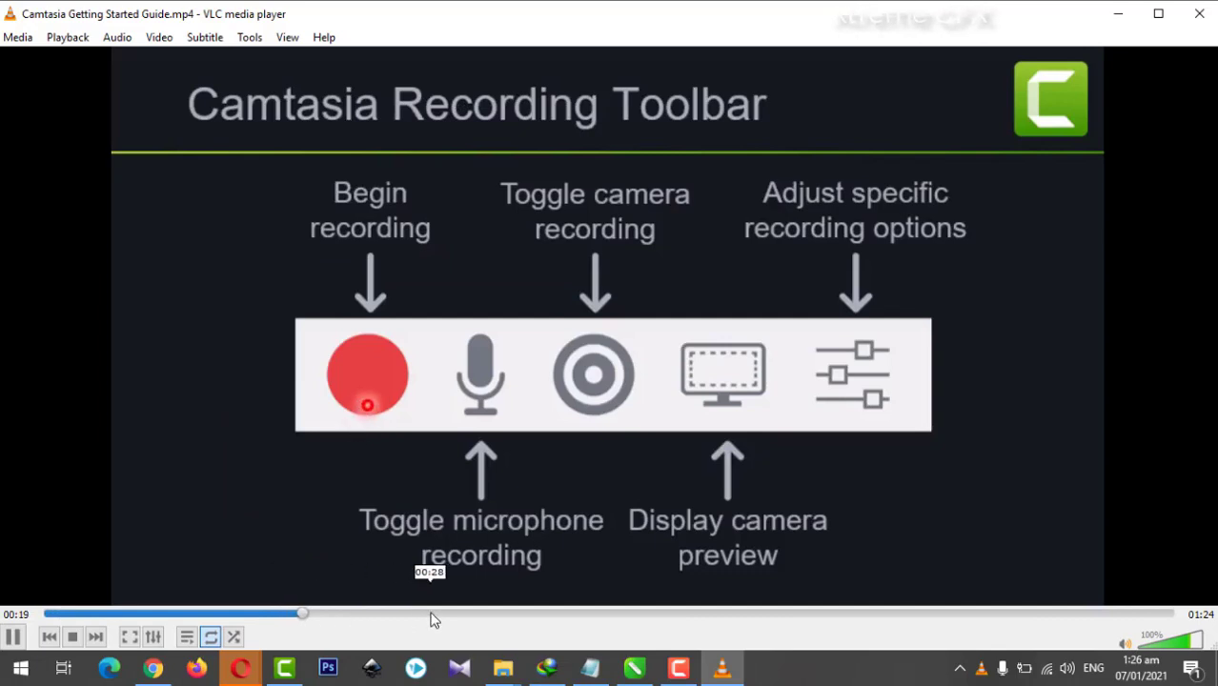
pyautogui.click(429, 618)
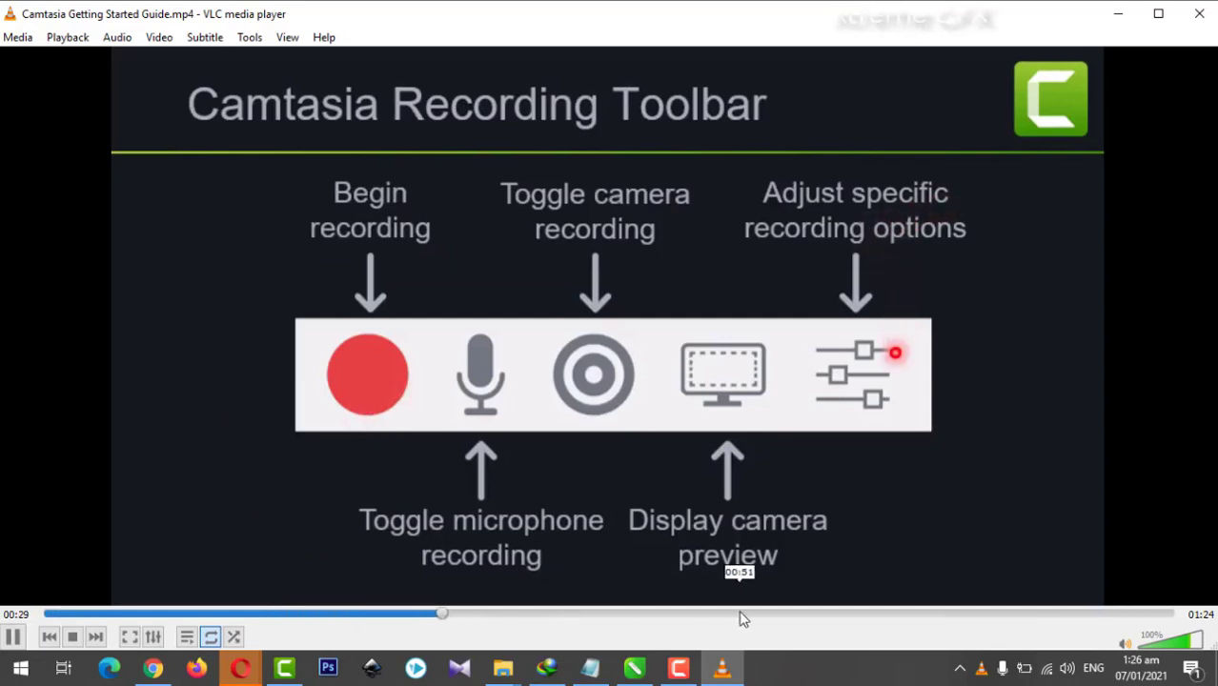
pyautogui.click(743, 618)
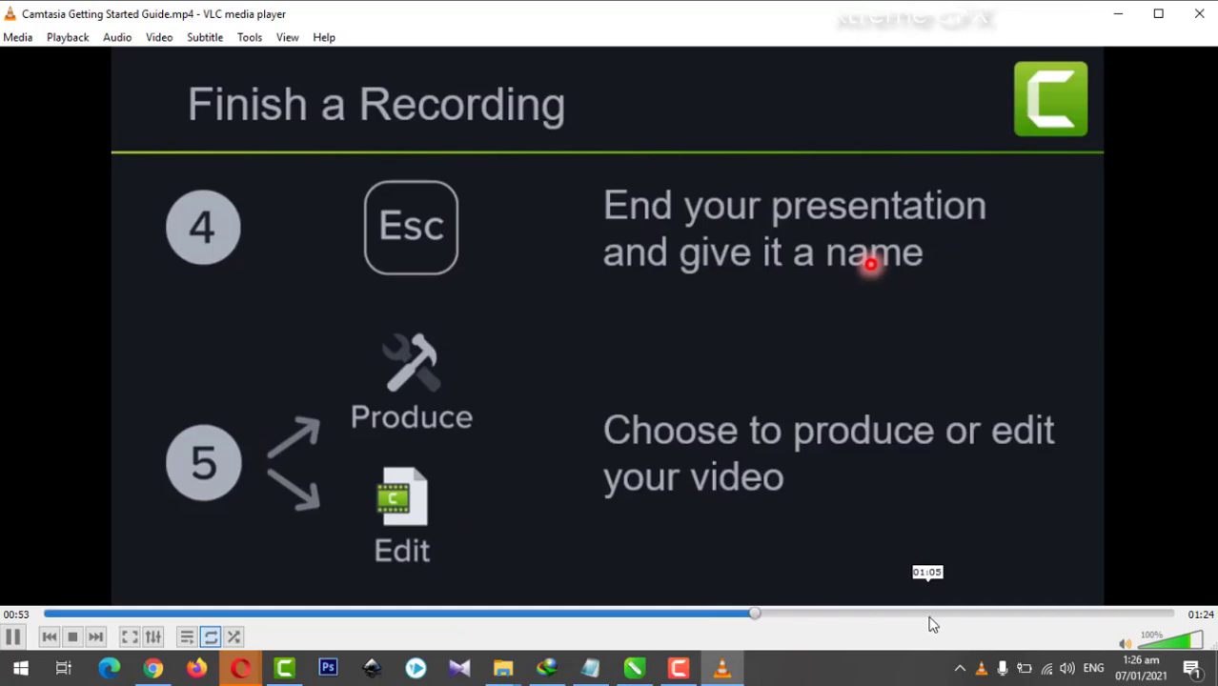
pyautogui.click(874, 617)
pyautogui.click(1036, 615)
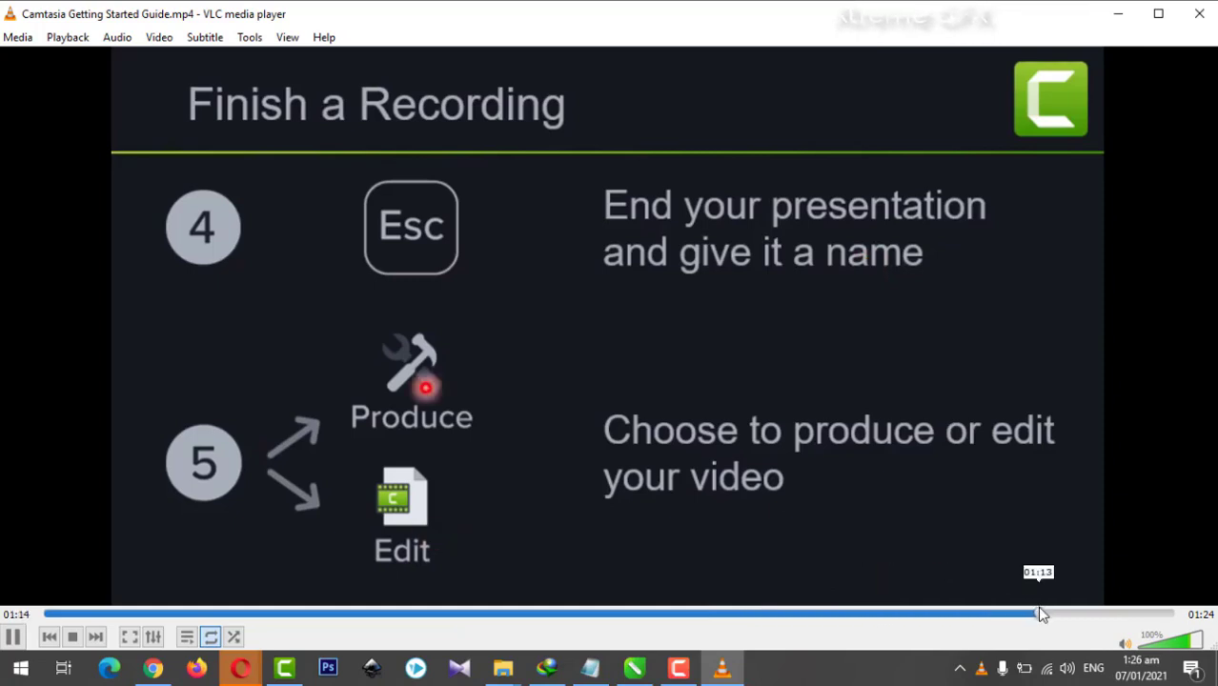
pyautogui.click(1103, 614)
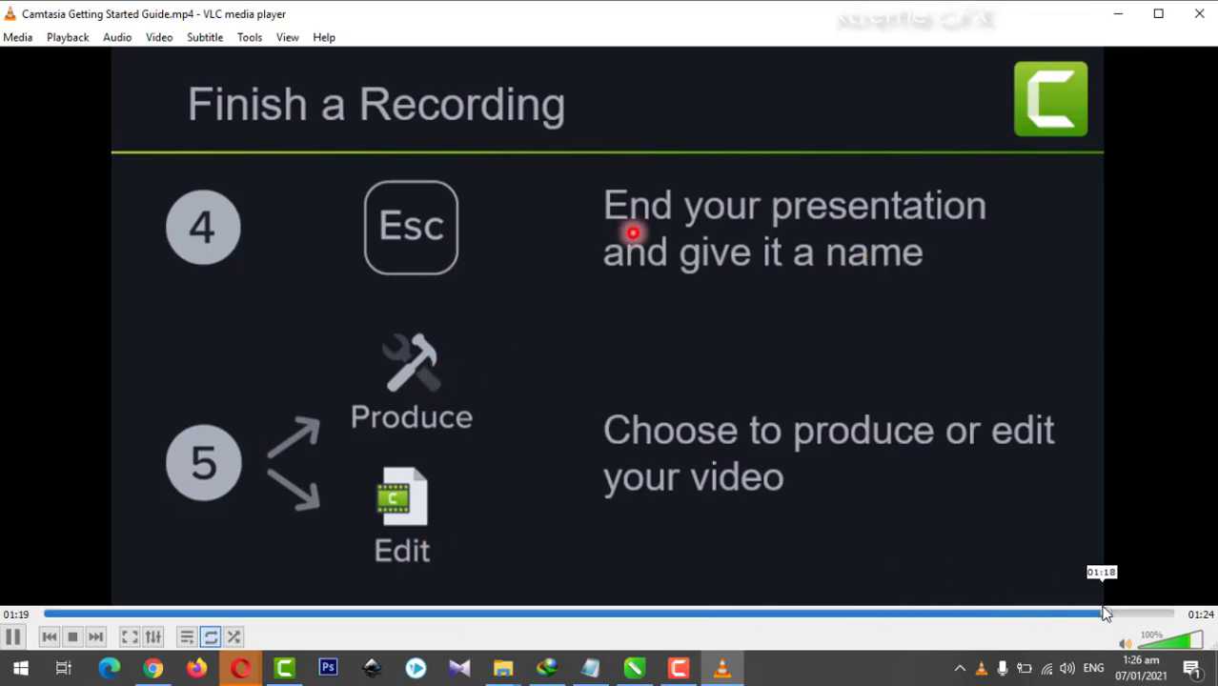
pyautogui.press('space')
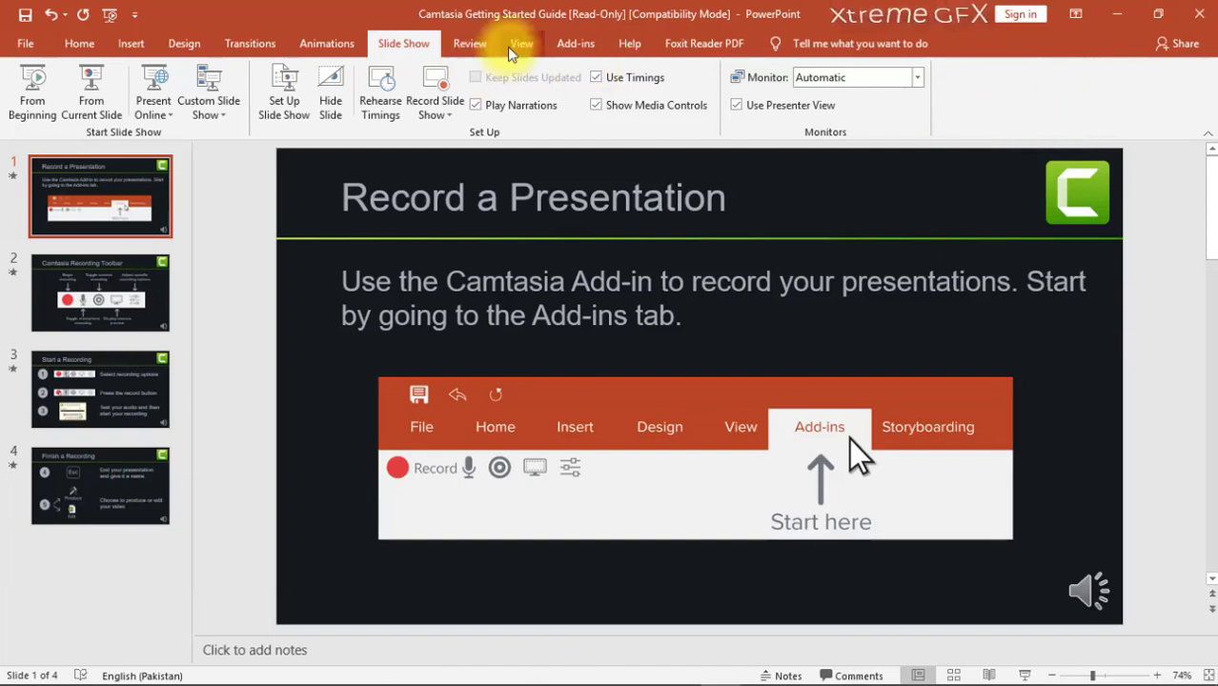
# - Show the Camtasia Custom Toolbar on the Add-ins tab and press its Record button
pyautogui.click(567, 48)
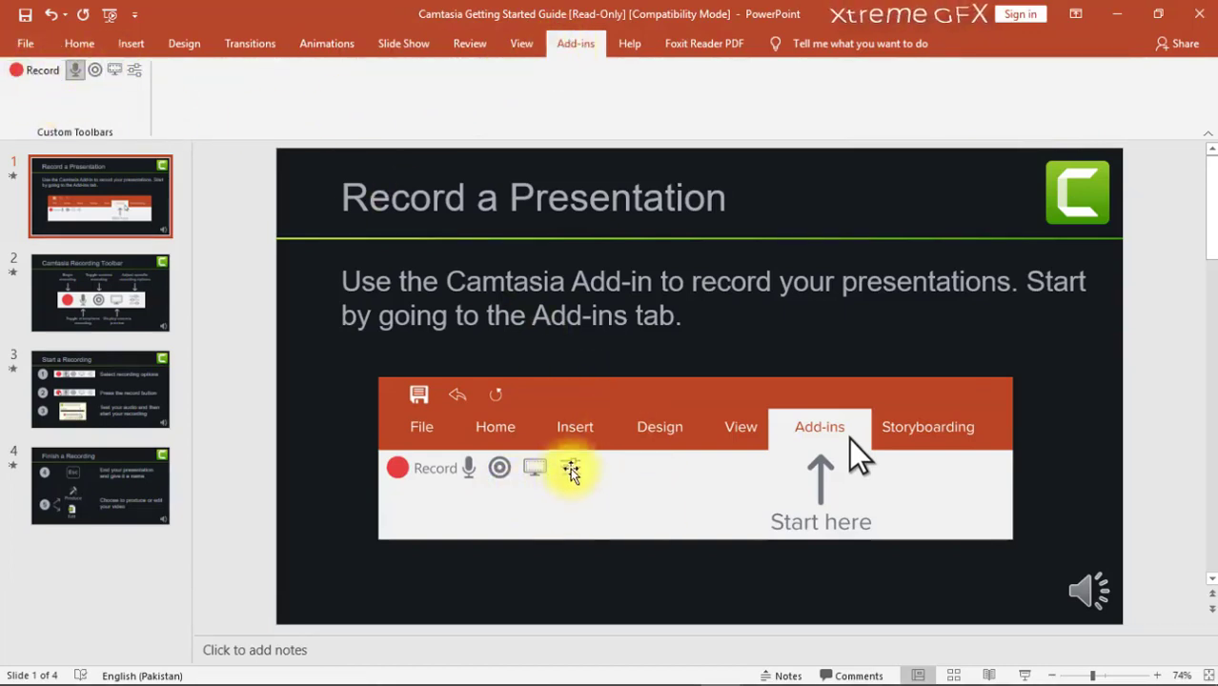
pyautogui.click(48, 72)
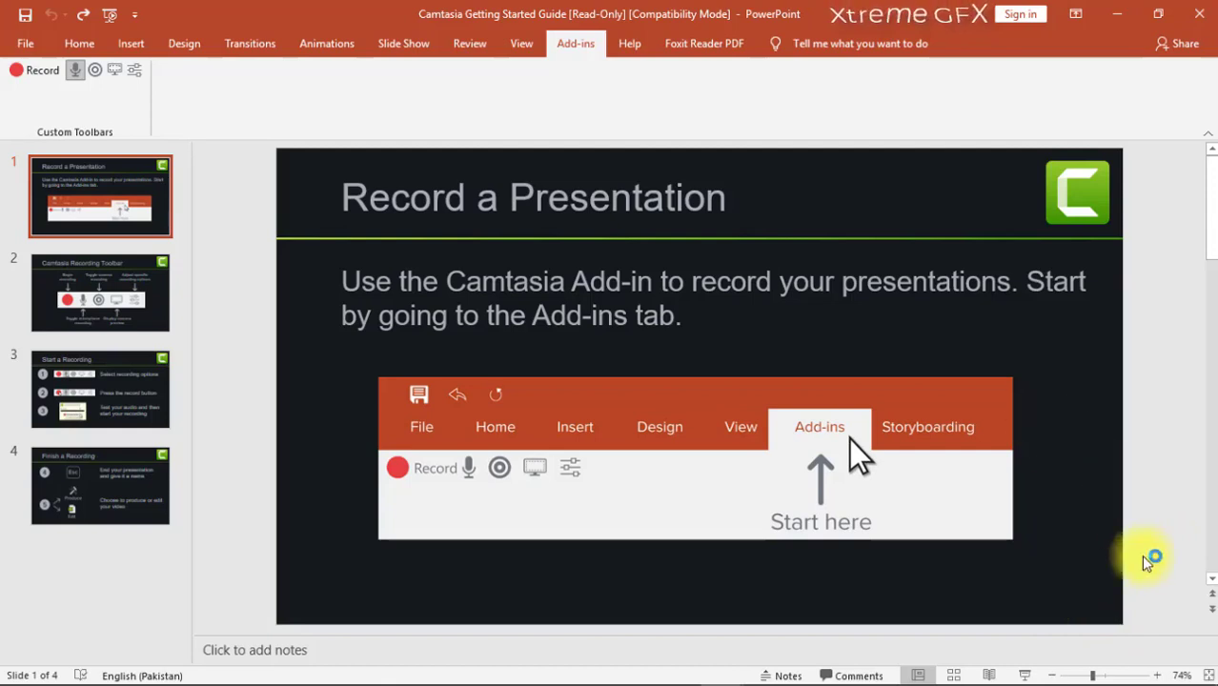
# - Launch the slideshow from the Camtasia toolbar and begin capturing from slide 1
pyautogui.click(23, 74)
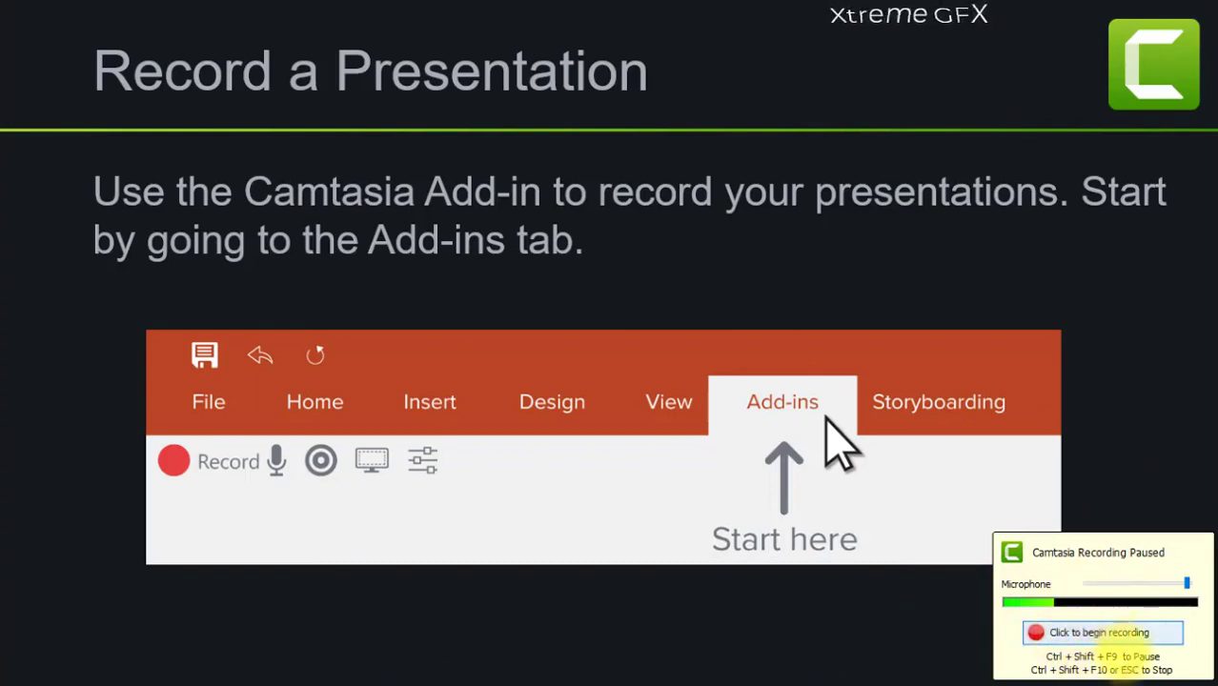
pyautogui.click(1153, 628)
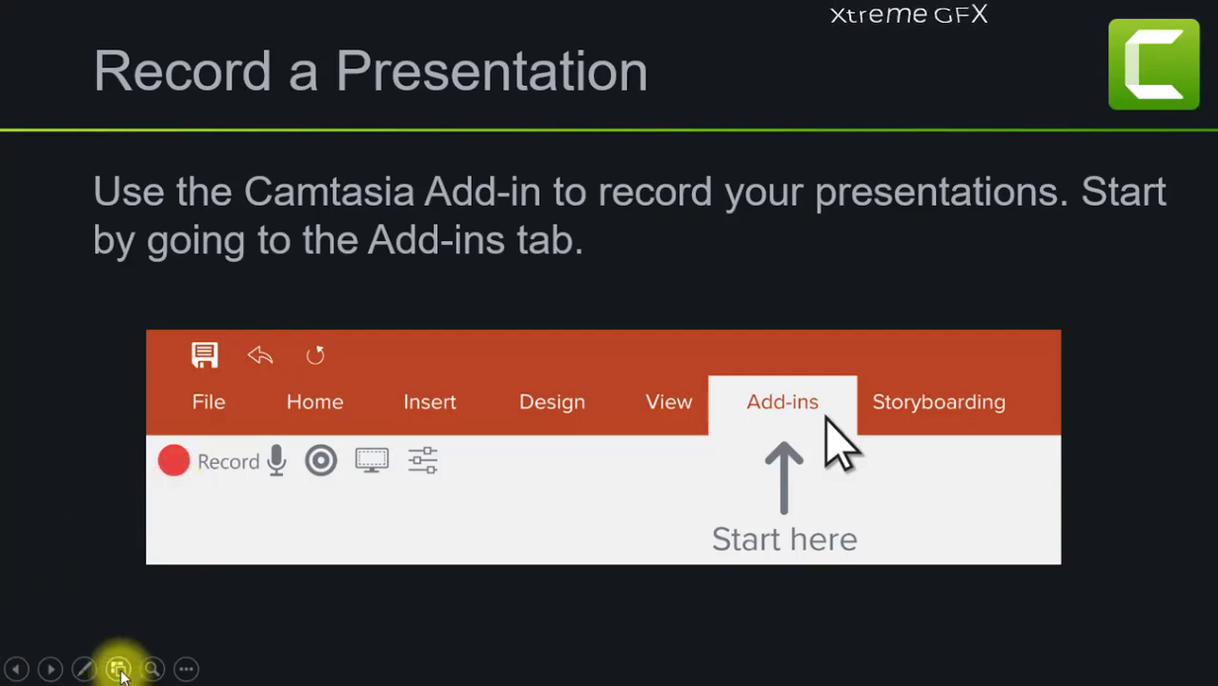
# - Step forward and back through the slides, settle on the Camtasia Recording Toolbar slide, and select the highlighter
pyautogui.click(50, 670)
pyautogui.click(50, 671)
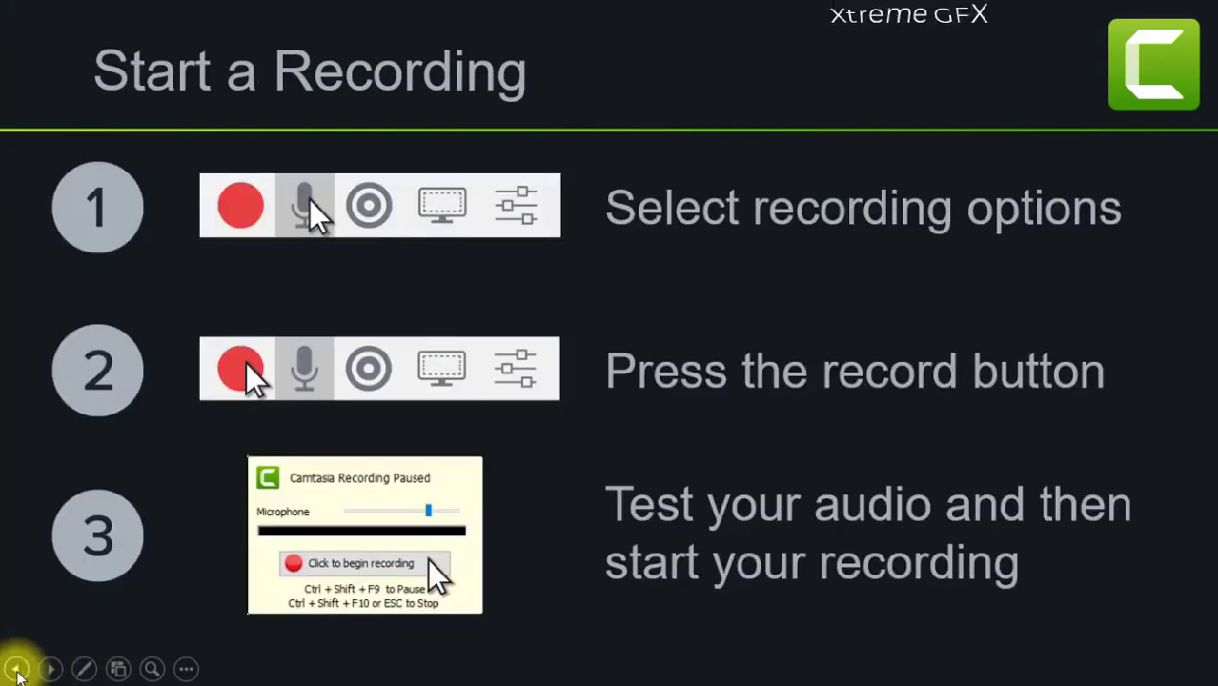
pyautogui.click(19, 670)
pyautogui.click(49, 671)
pyautogui.click(19, 671)
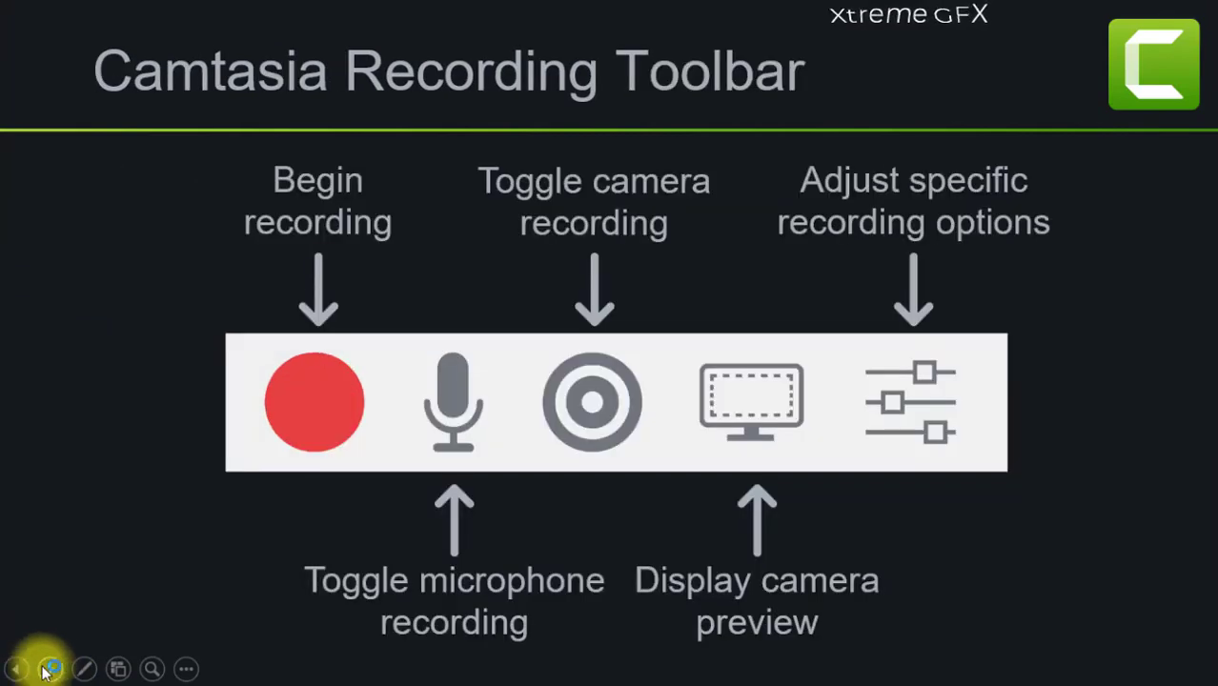
pyautogui.click(85, 669)
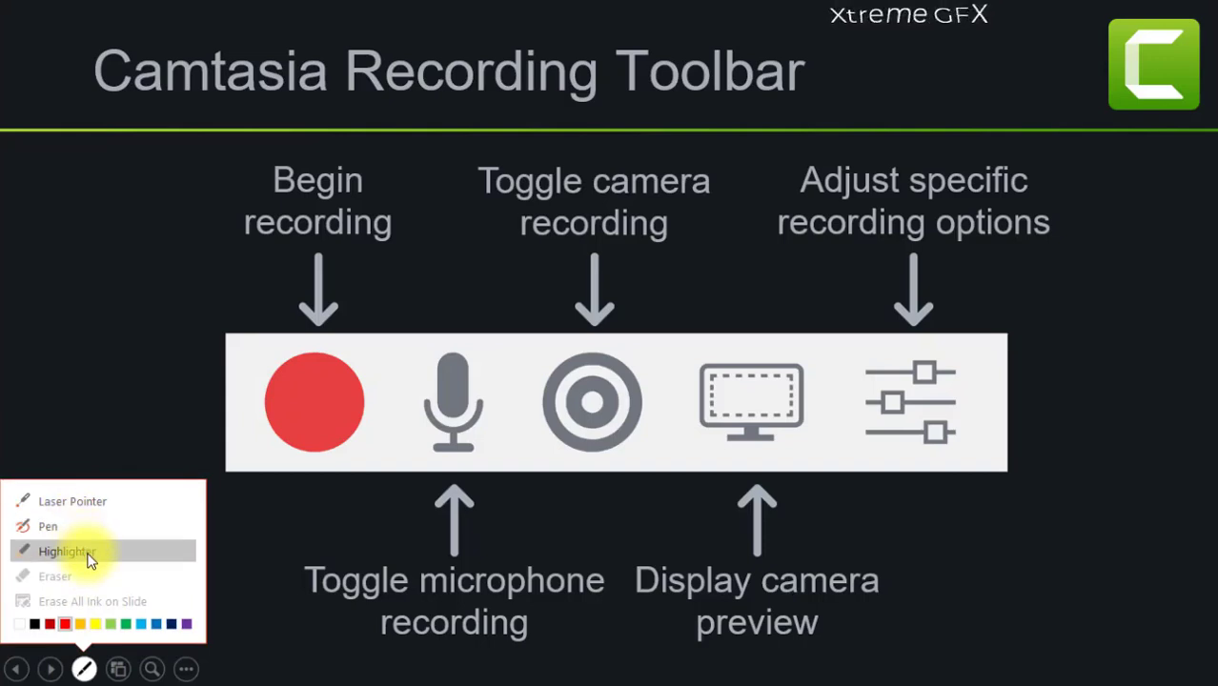
pyautogui.click(88, 558)
# - Show the all-slides overview, return to slide 2, and zoom in on the record and microphone icons
pyautogui.click(118, 668)
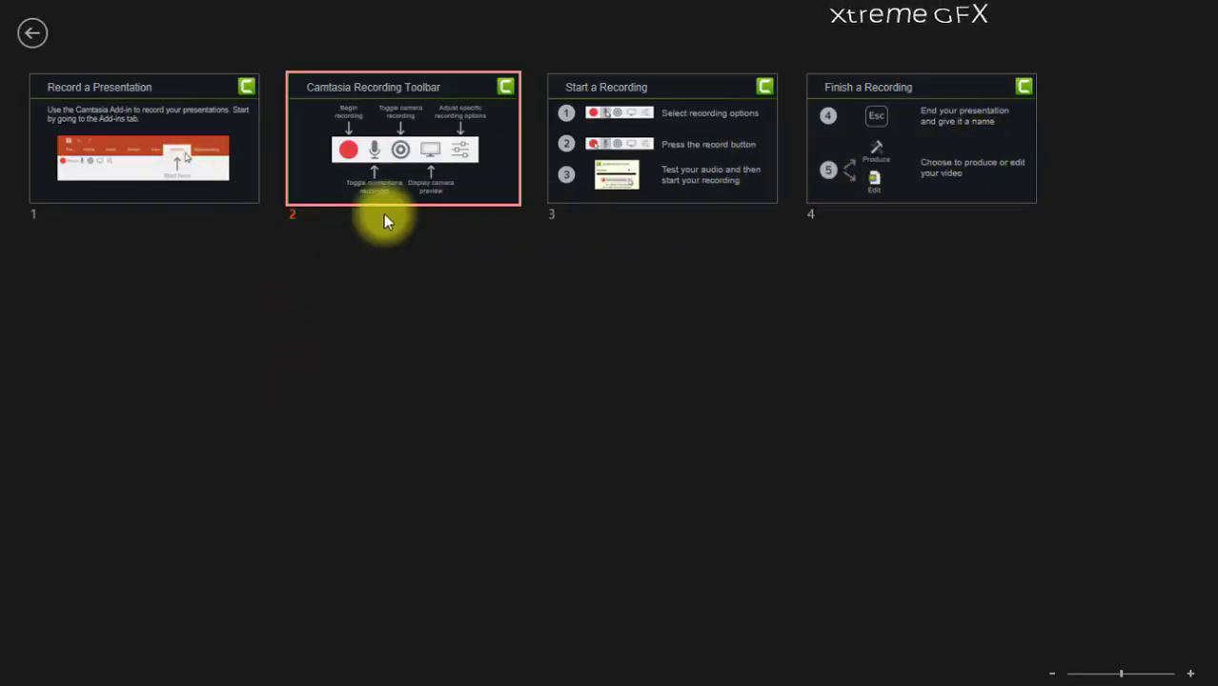
pyautogui.click(32, 34)
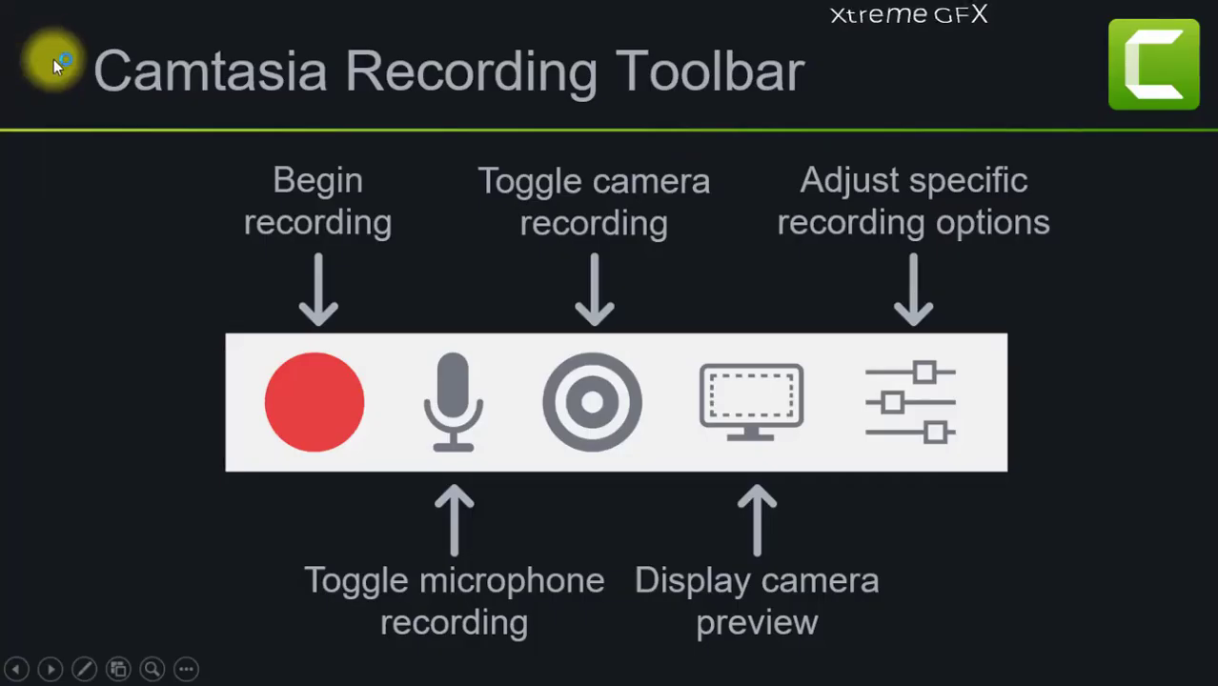
pyautogui.click(152, 670)
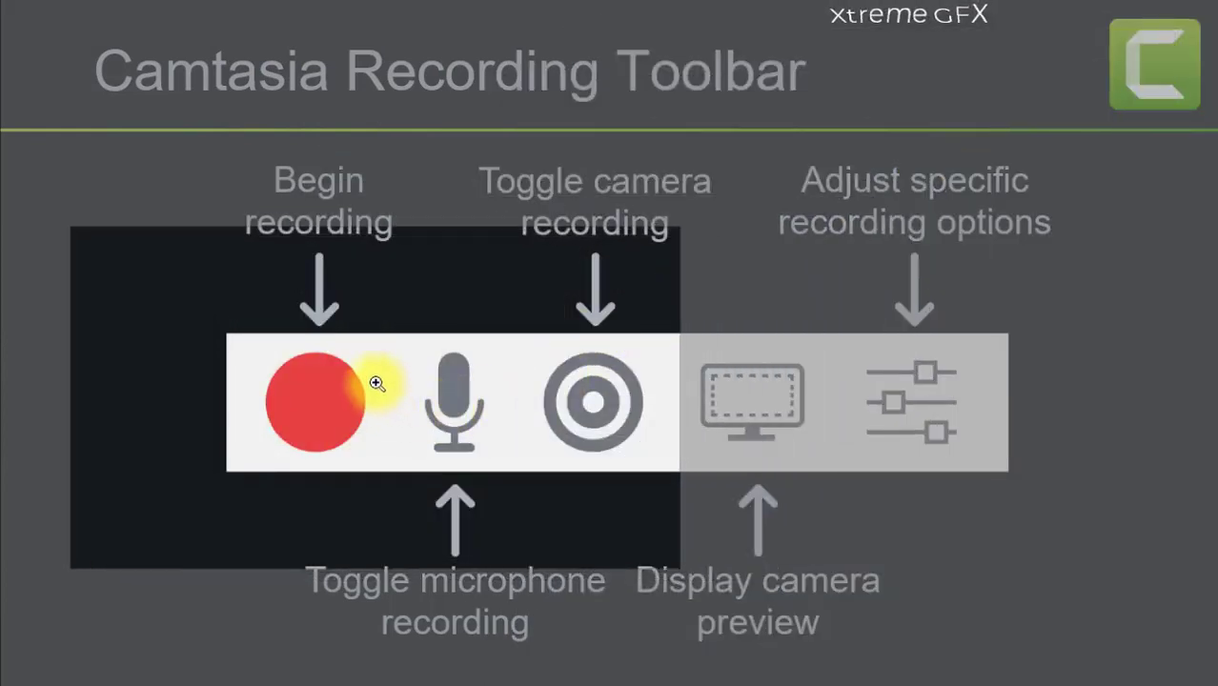
pyautogui.click(422, 324)
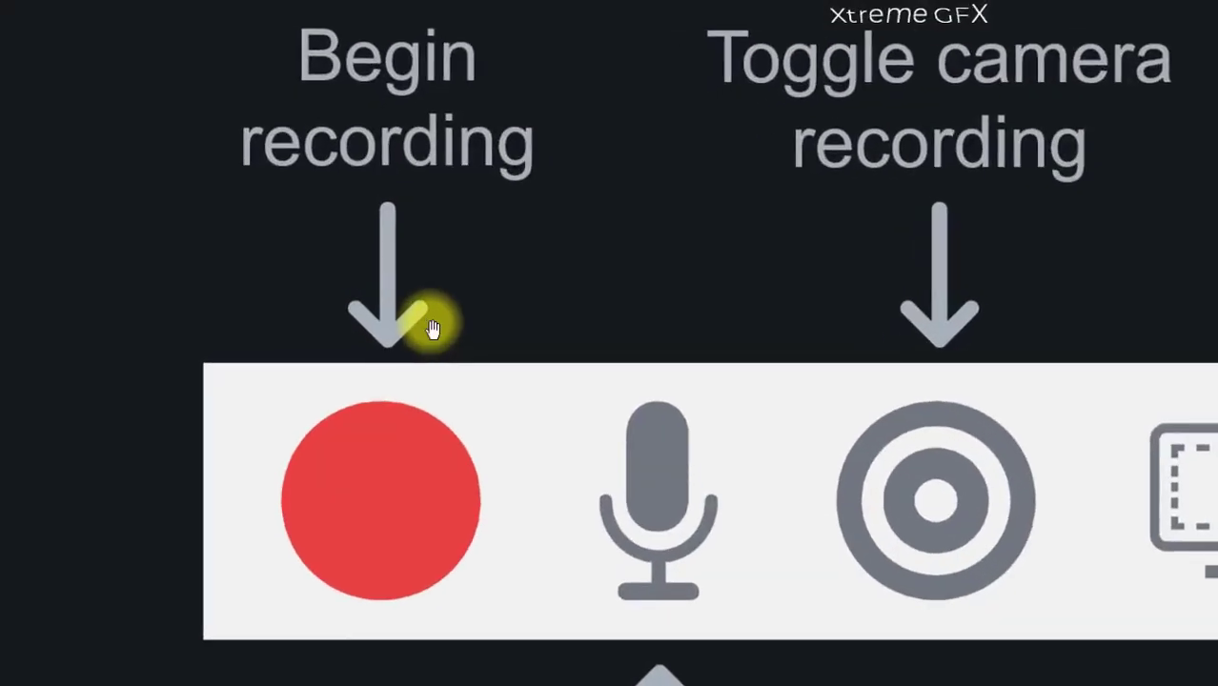
pyautogui.press('Escape')
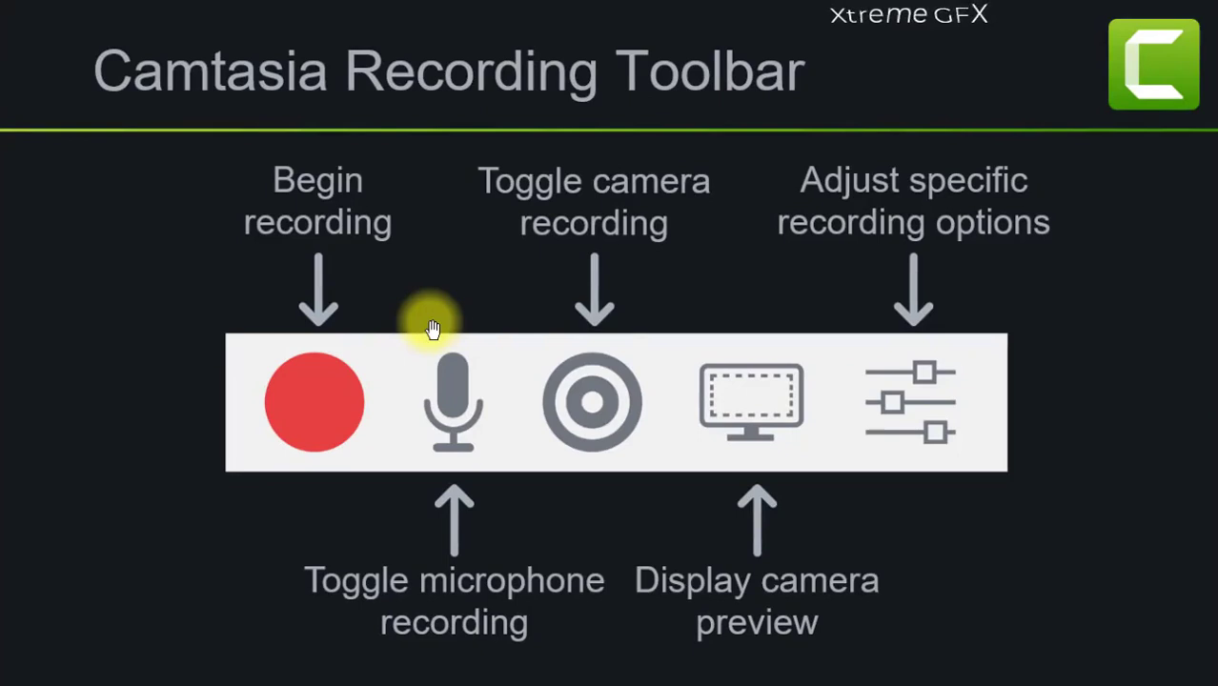
pyautogui.click(186, 669)
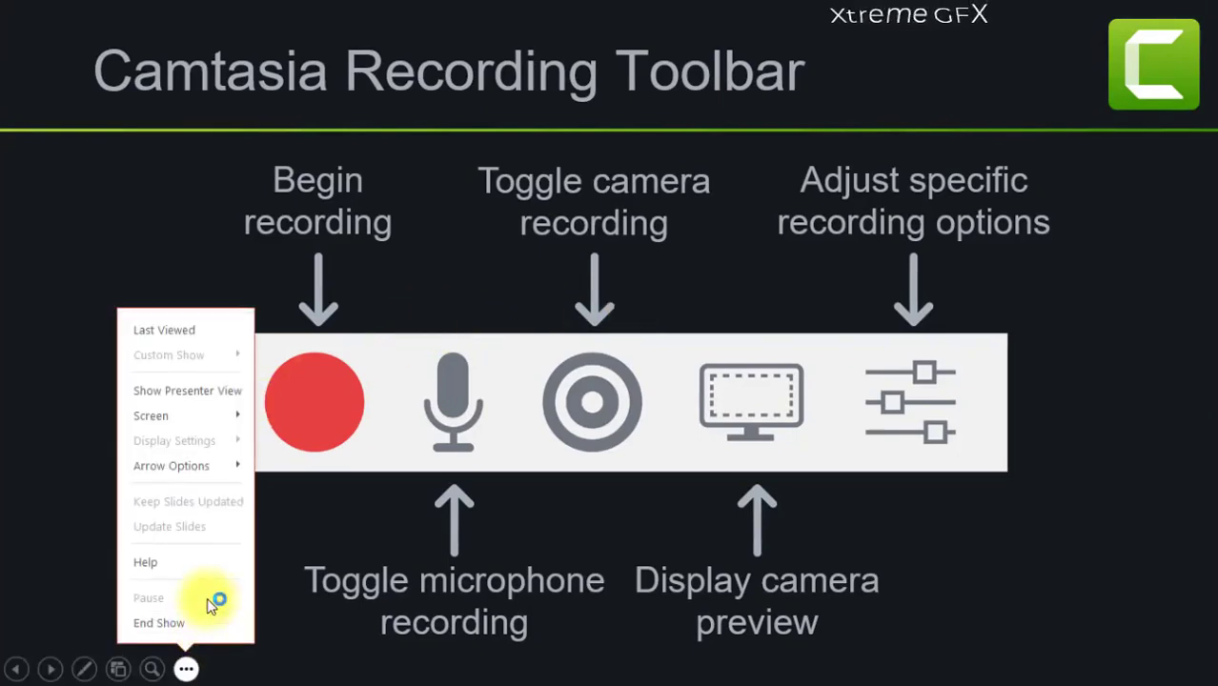
pyautogui.moveTo(151, 415)
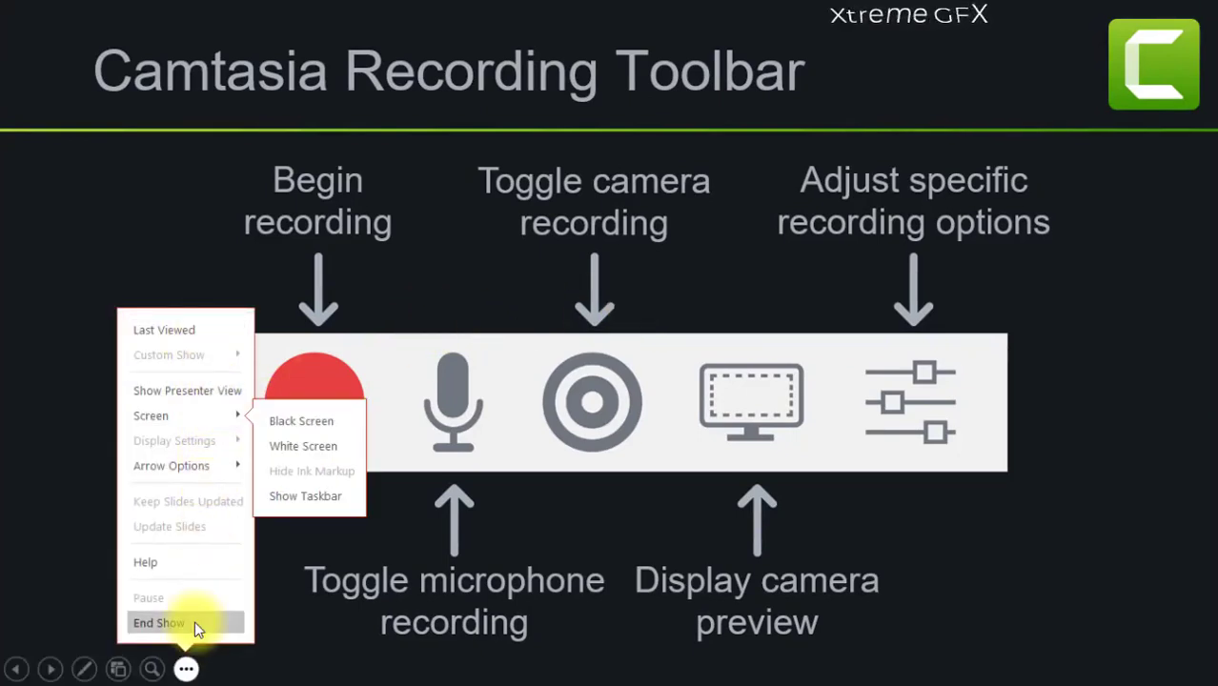
# - End the show, stop recording, and save the capture as 'Camtasia Getting Started Guide1.trec' in Documents > Camtasia
pyautogui.click(194, 620)
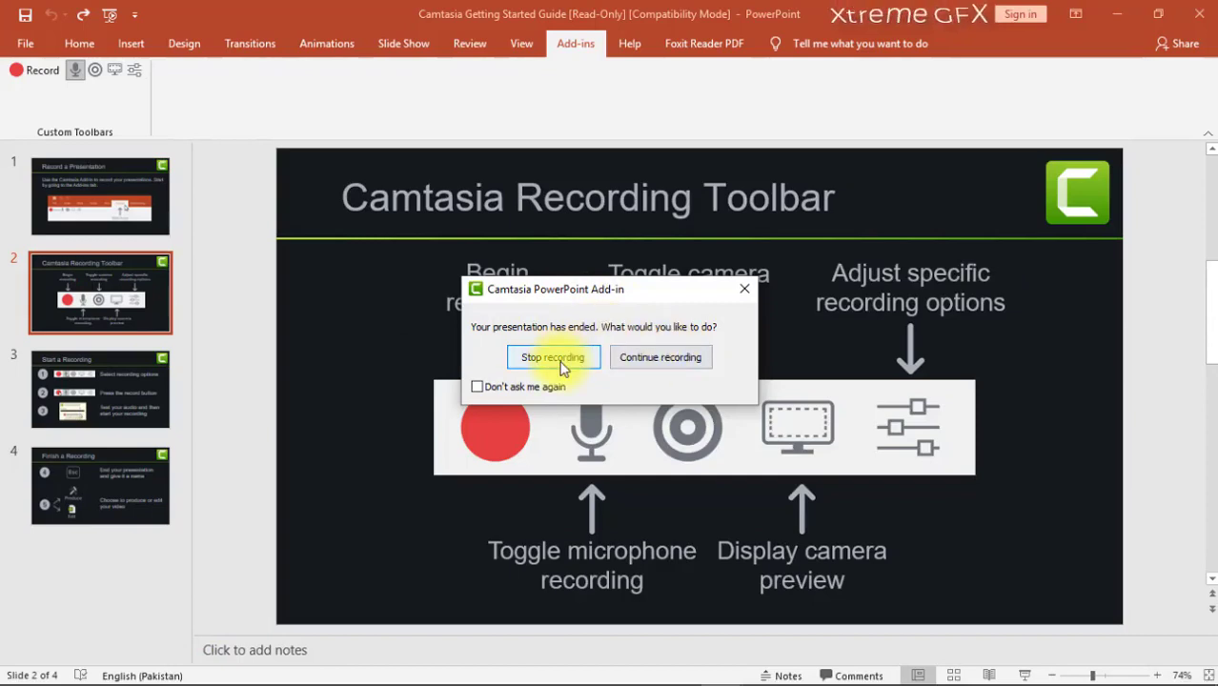
pyautogui.click(560, 365)
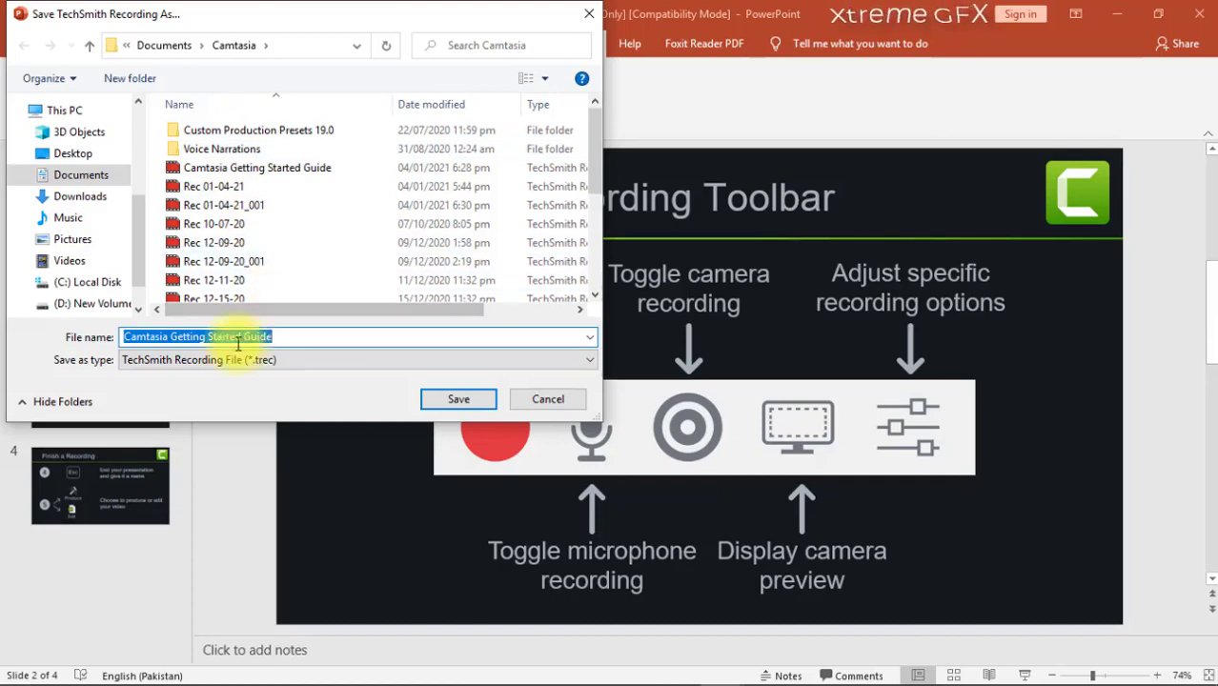
pyautogui.click(315, 359)
pyautogui.click(315, 340)
pyautogui.click(312, 336)
pyautogui.doubleClick(312, 336)
pyautogui.click(311, 337)
pyautogui.write('1')
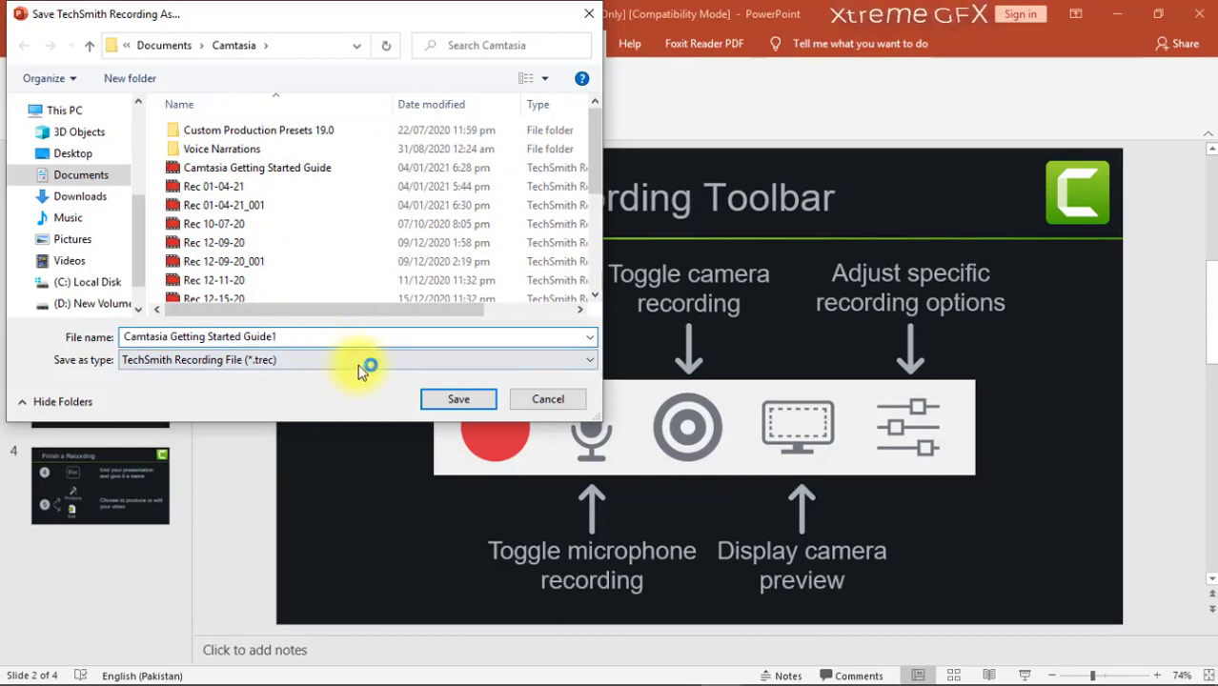
pyautogui.click(467, 399)
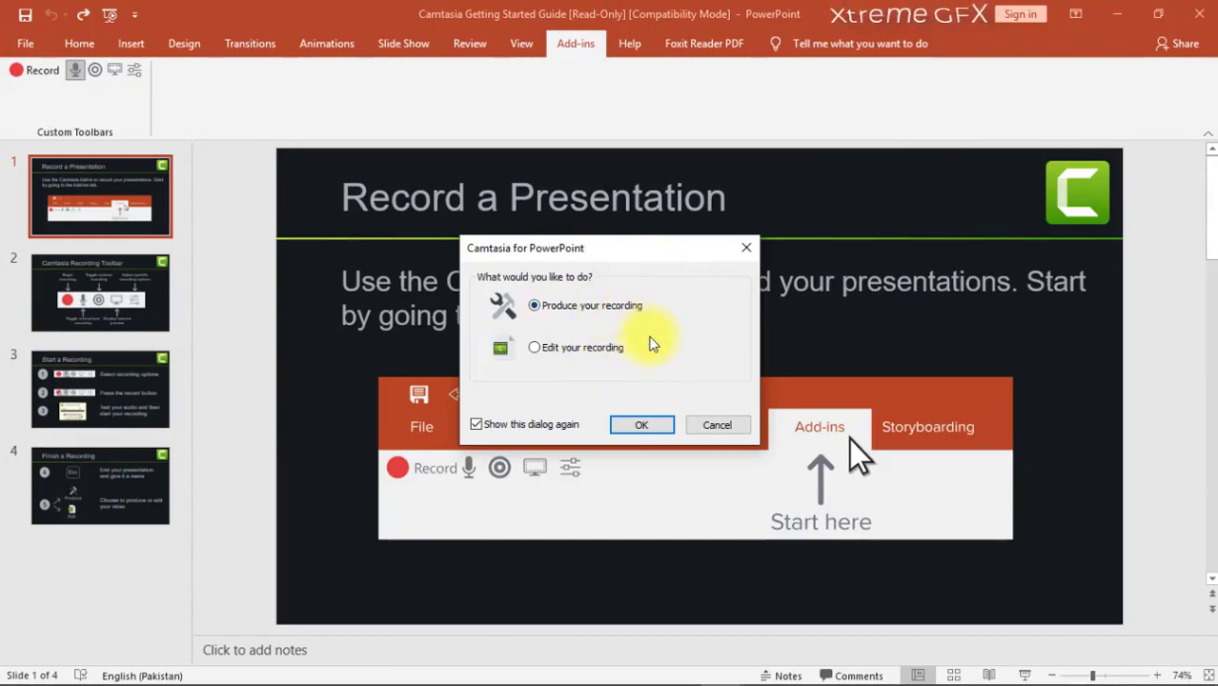
# - Cancel the Camtasia for PowerPoint prompt without producing or editing the recording
pyautogui.click(724, 428)
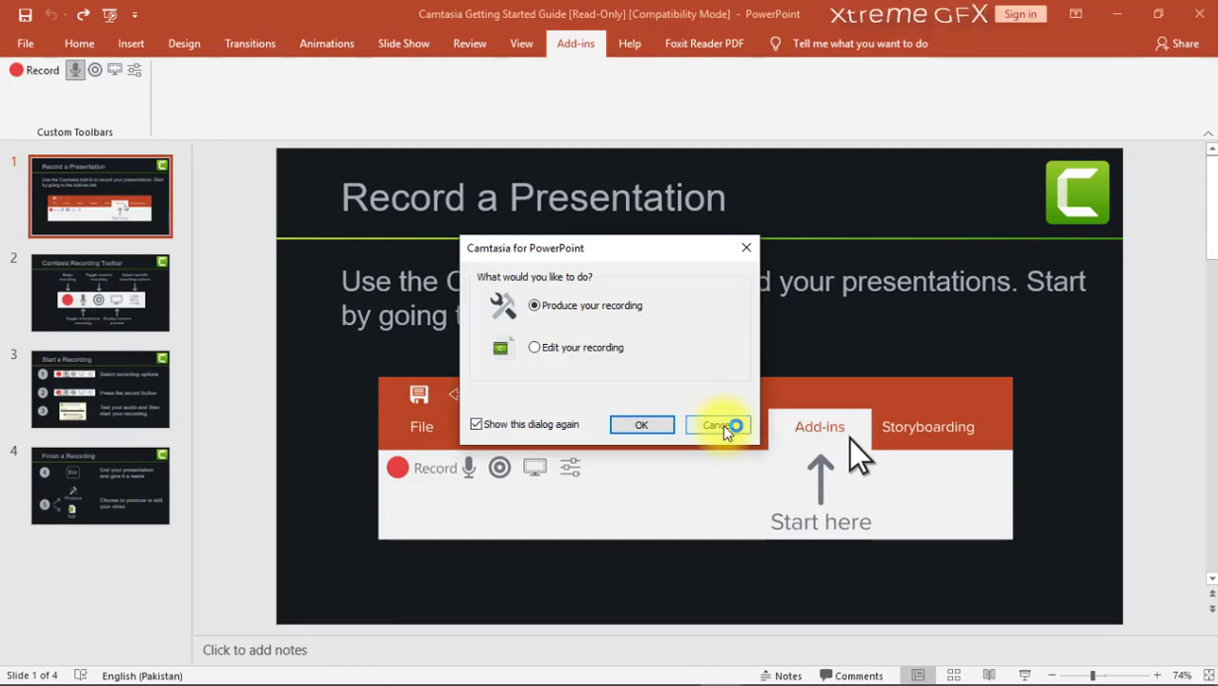